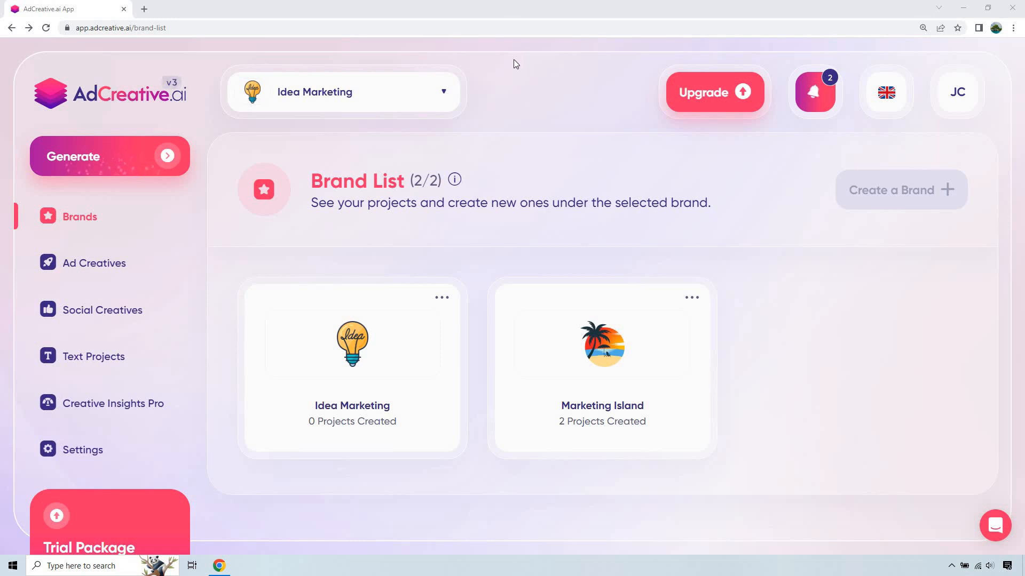
Step: Open the Idea Marketing brand for editing, review its name, colors, description and type, and close it without changes
click(441, 300)
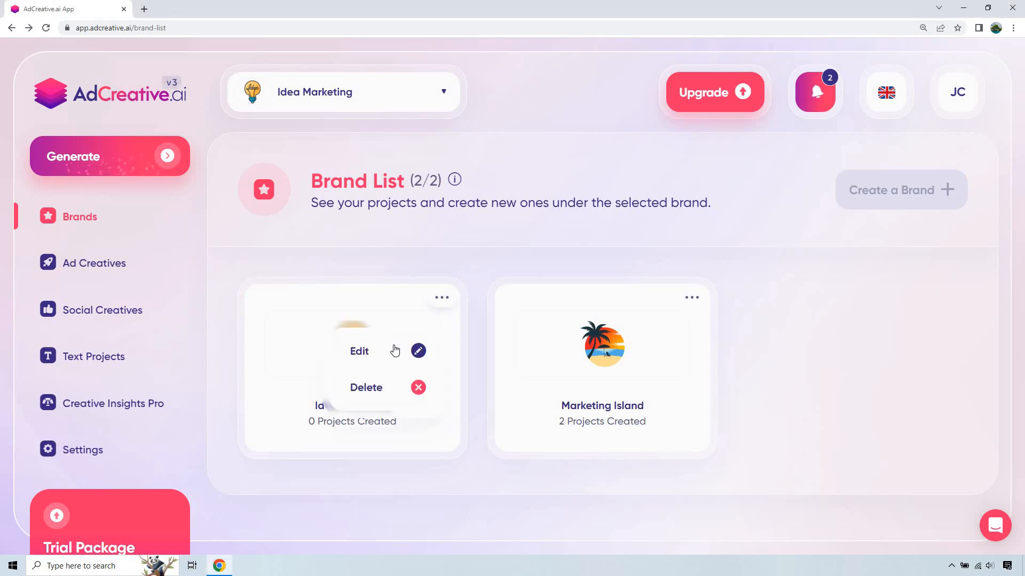
click(391, 355)
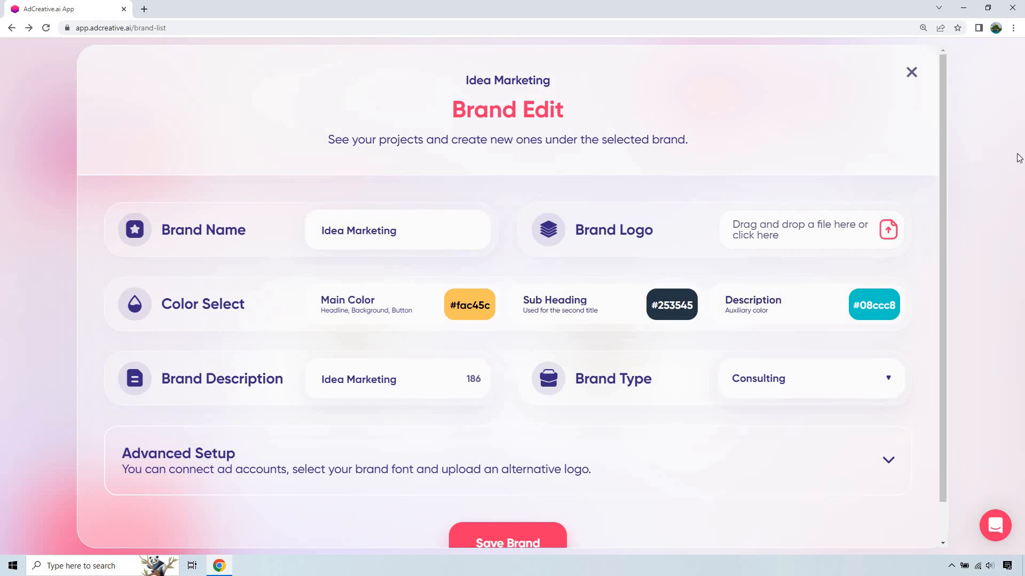
click(912, 73)
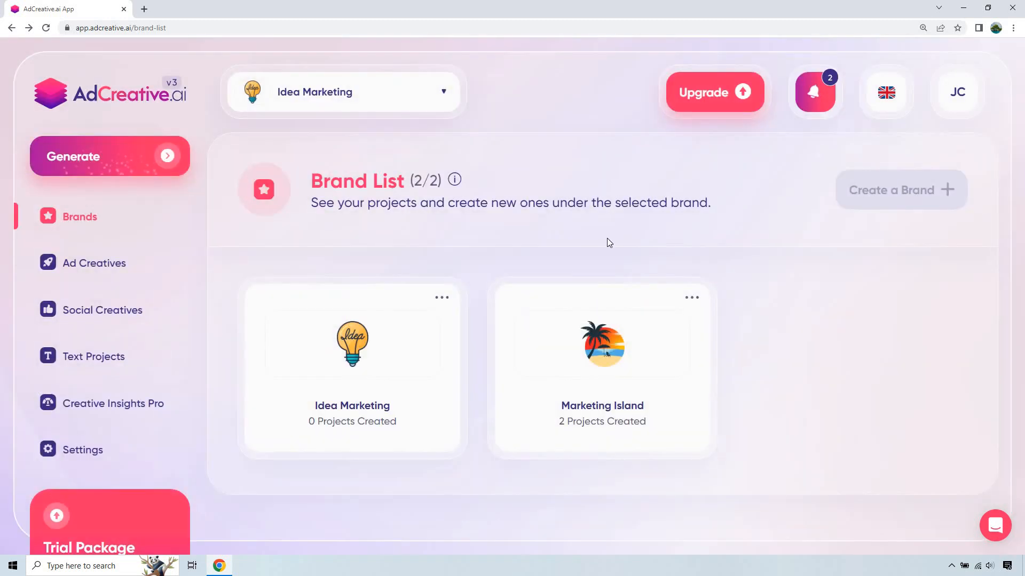
Step: Start a new project under the Idea Marketing brand, keeping the Post Size (1080x1080) creative format
click(350, 341)
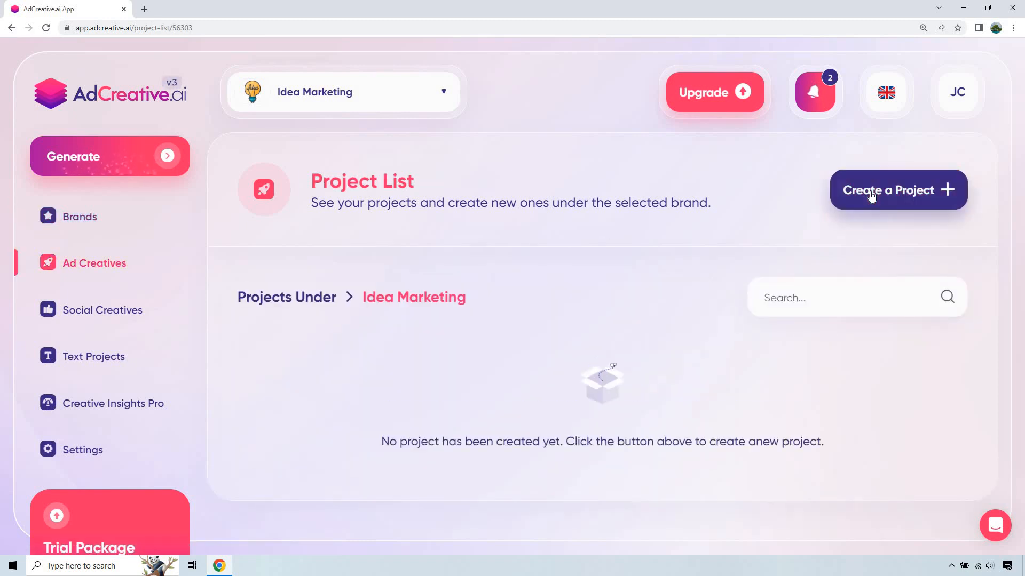
click(872, 196)
scroll(987, 288, down, 3)
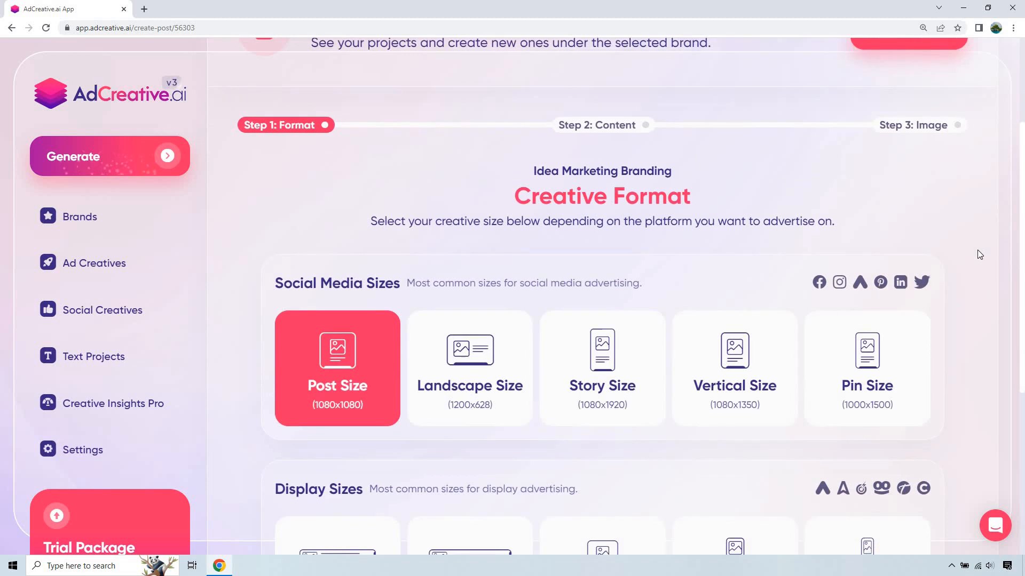
scroll(977, 253, down, 1)
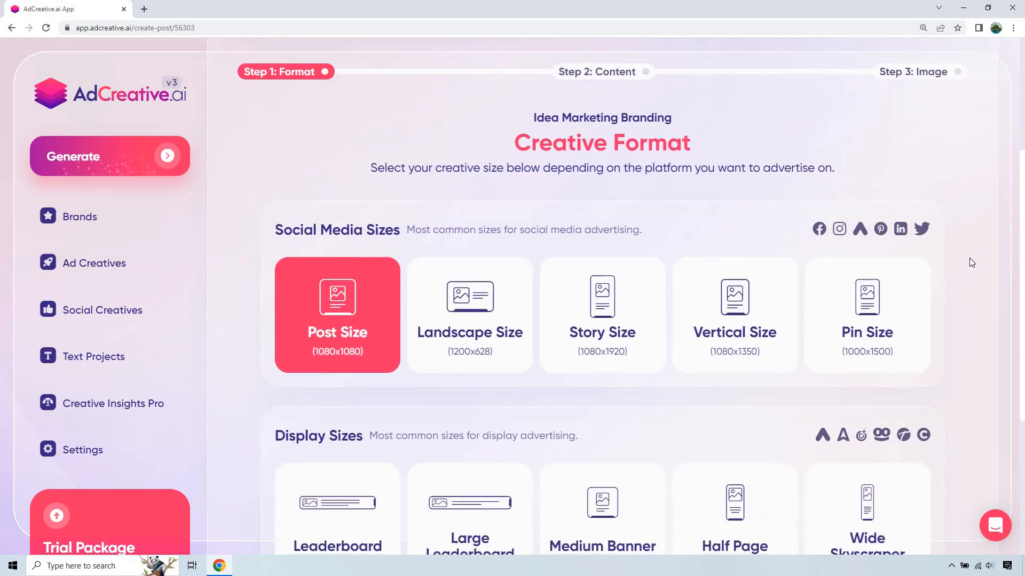
scroll(969, 259, down, 1)
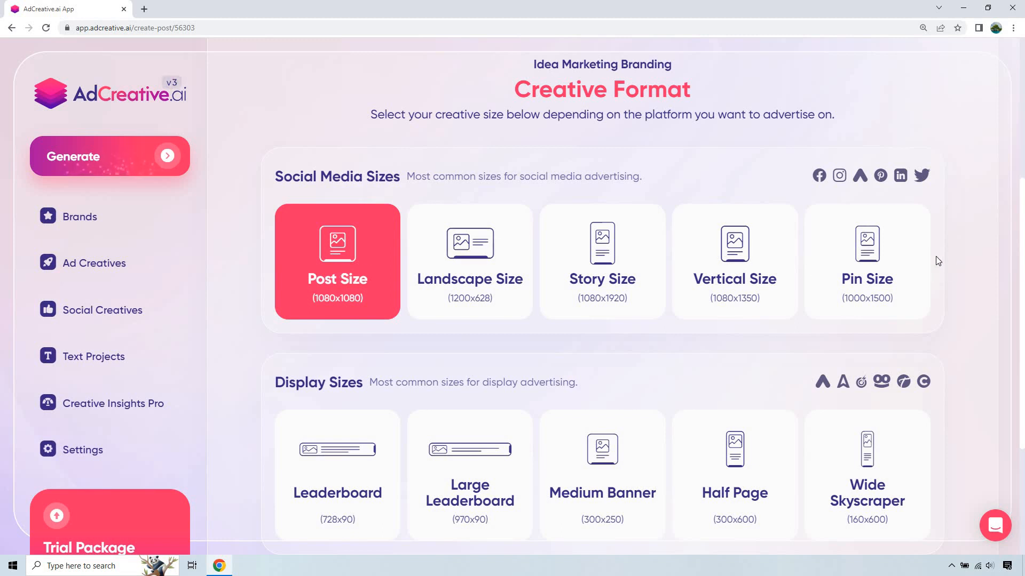
scroll(938, 260, down, 4)
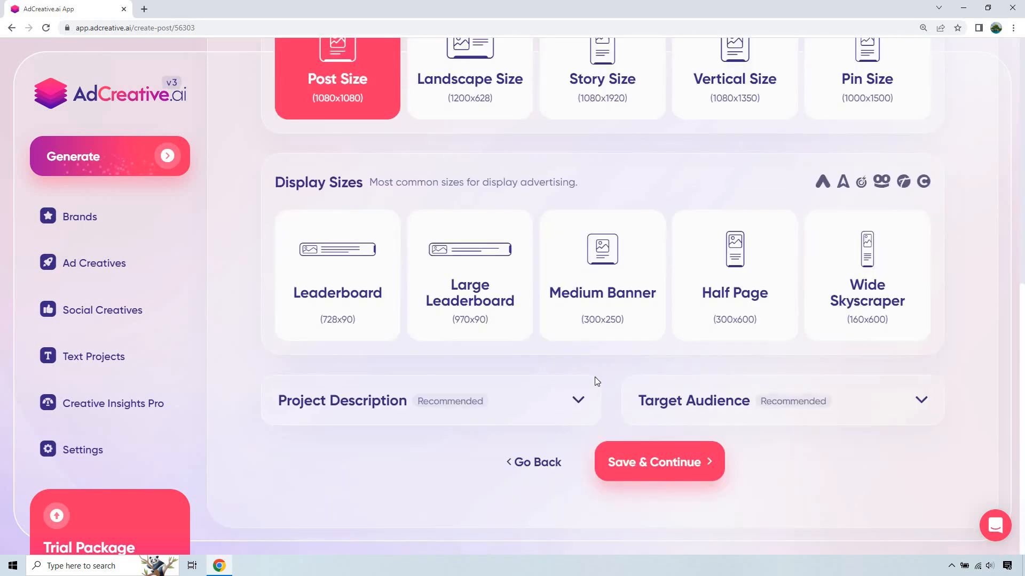
Step: Keep "Idea Marketing" as the project description, set the target audience to "Small business owners", and continue to the content stage
click(543, 403)
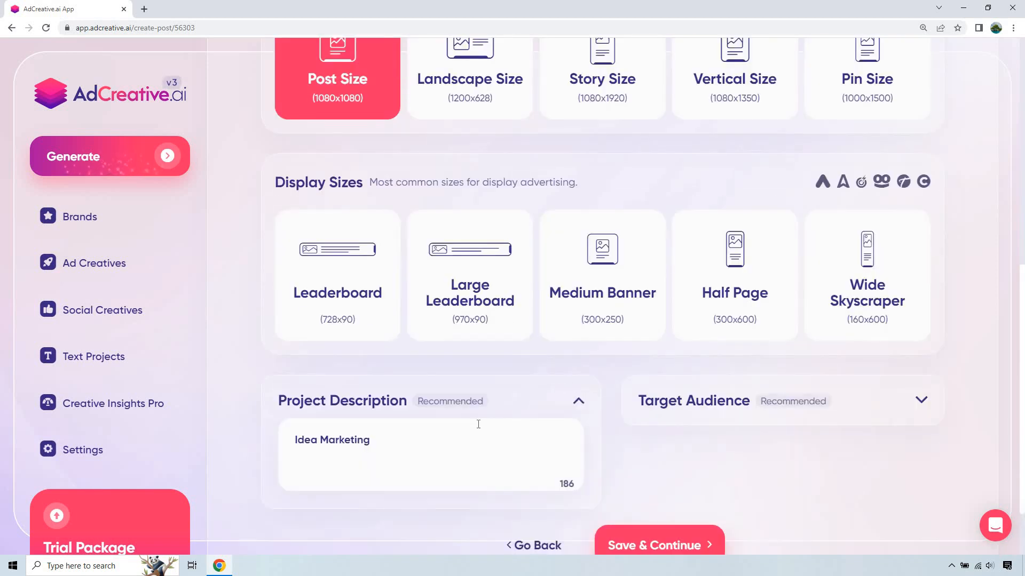
click(835, 418)
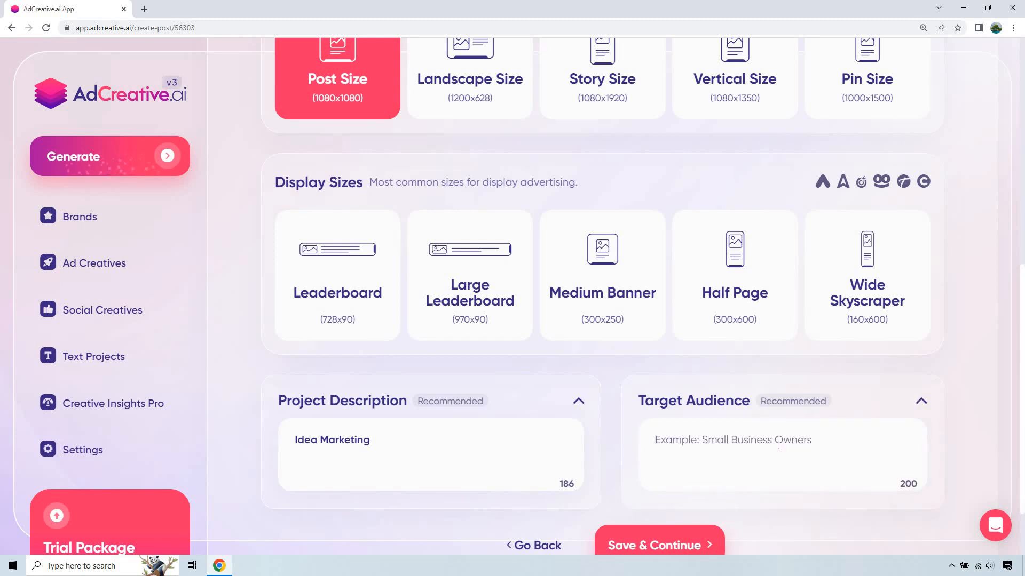
text(Small business owners)
scroll(728, 470, down, 1)
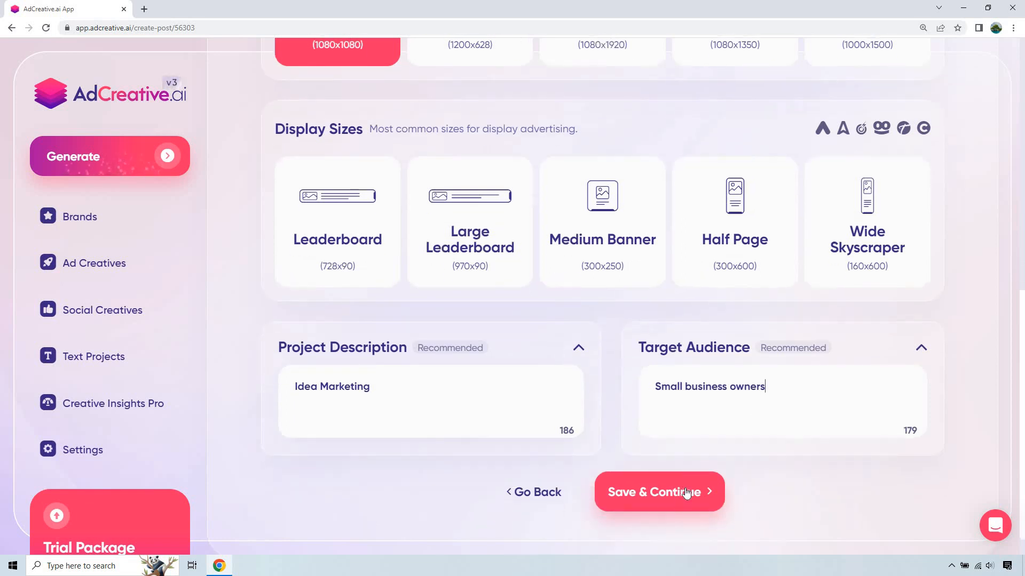
click(688, 492)
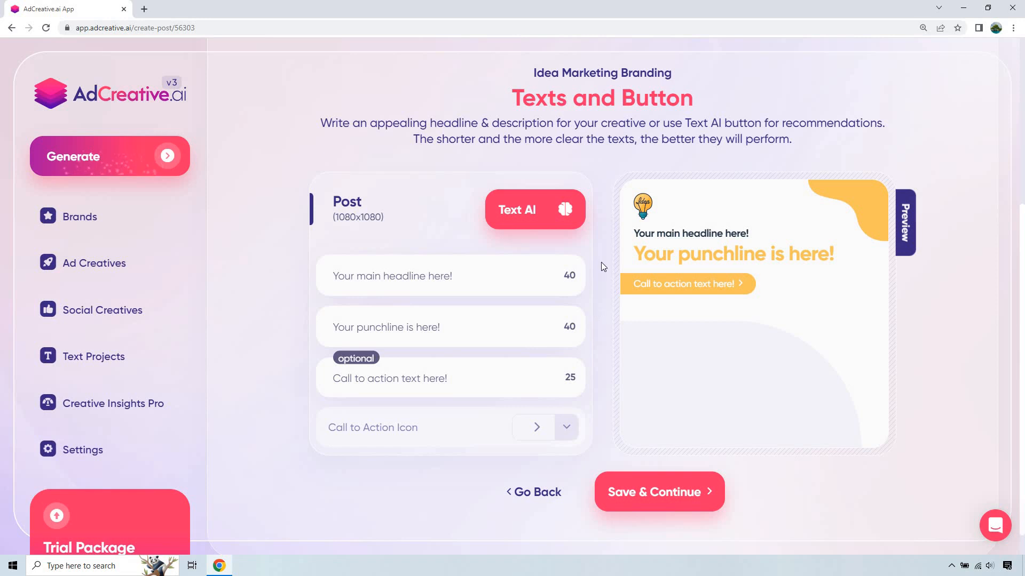
Step: Use Text AI to fill in "Grow Your Business with Idea Marketing", "Allow Us To Do Your Marketing For You" and "See How It Works Here", and save
click(564, 211)
click(523, 290)
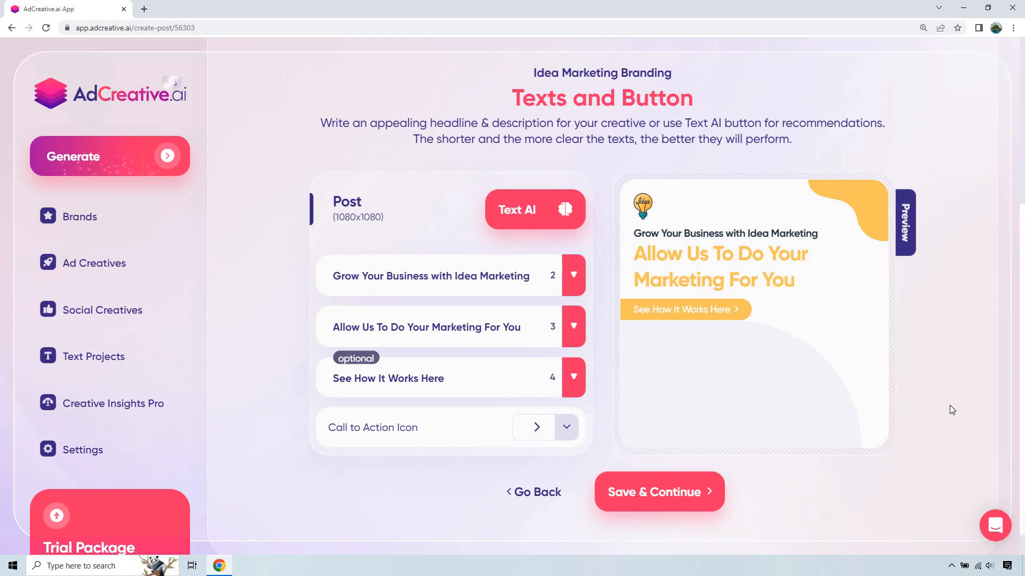
click(690, 492)
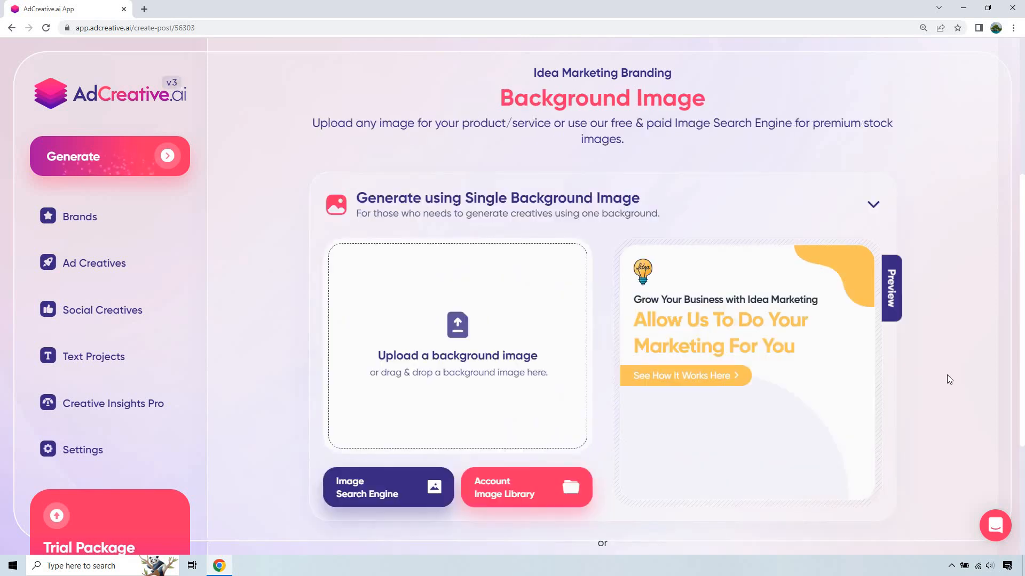
Step: Search the stock image database for "team work" to find a single background image
click(387, 486)
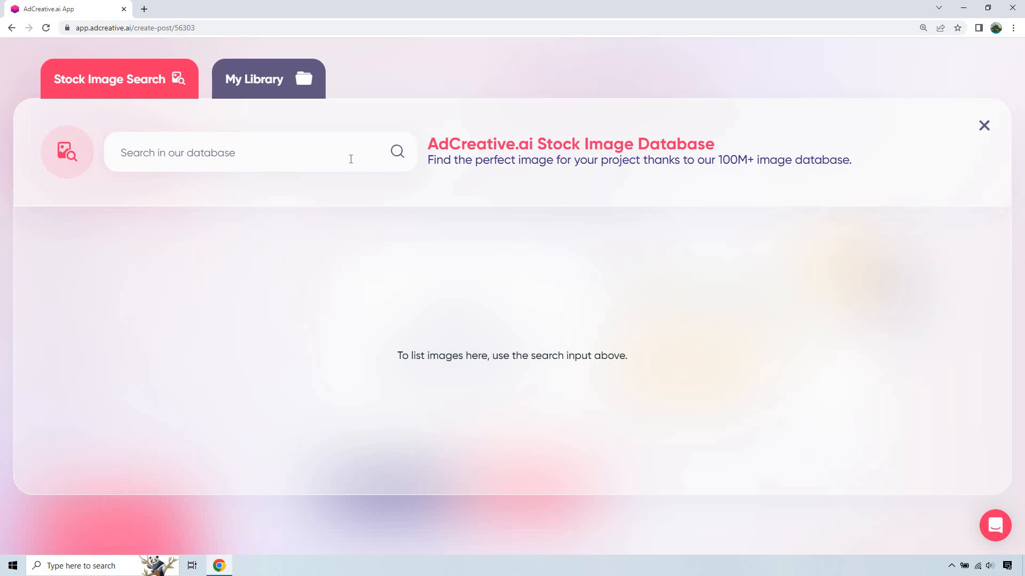
text(team work)
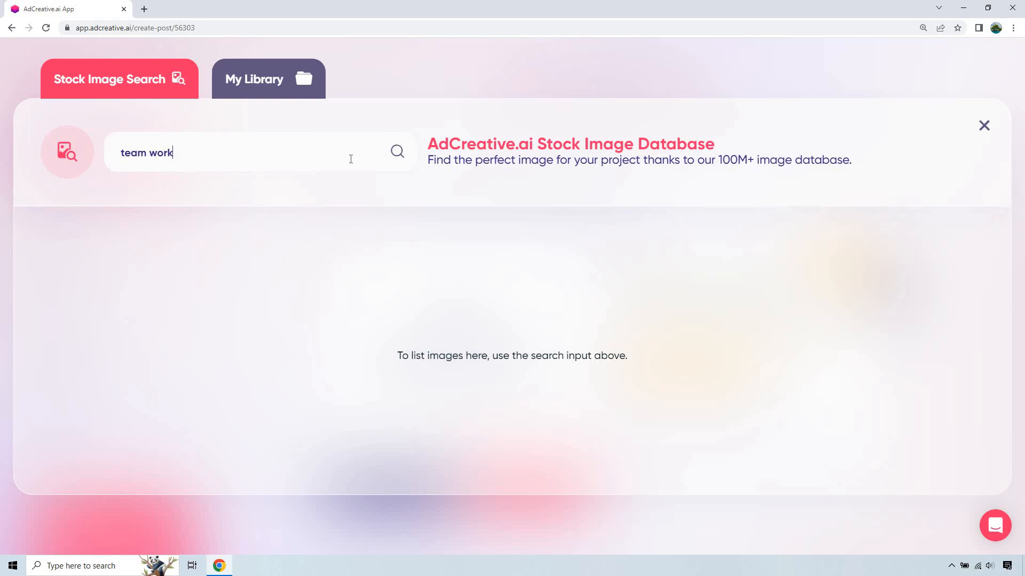
key(Return)
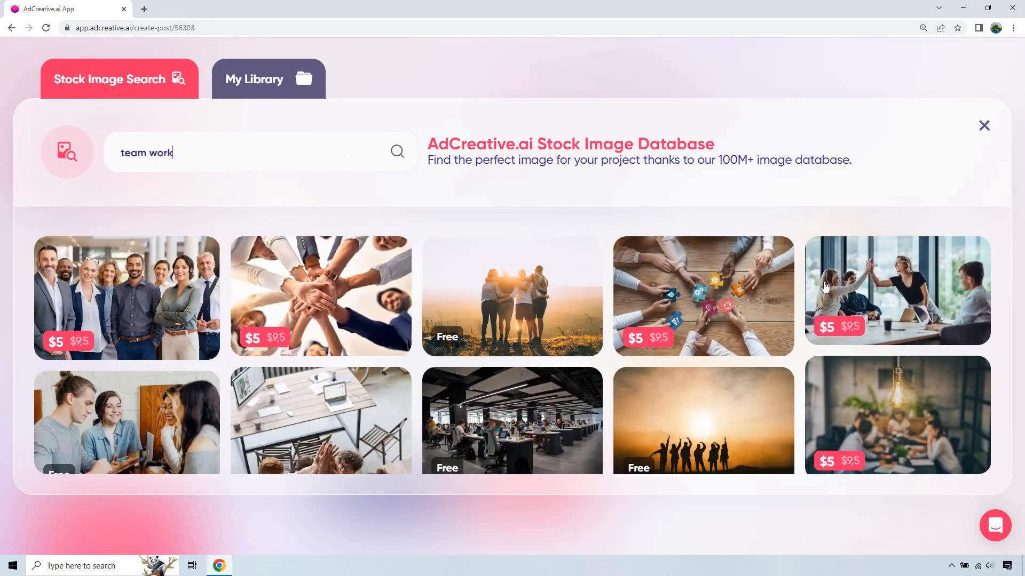
Step: Choose the free photo of hands stacked over a wooden desk with papers and a laptop as the background image
scroll(845, 300, down, 3)
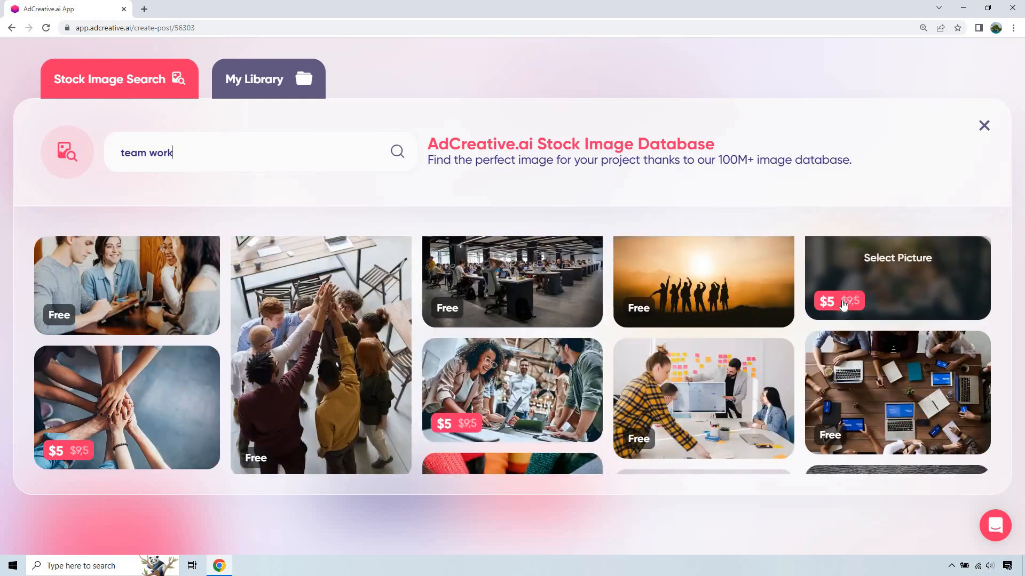
scroll(878, 331, down, 1)
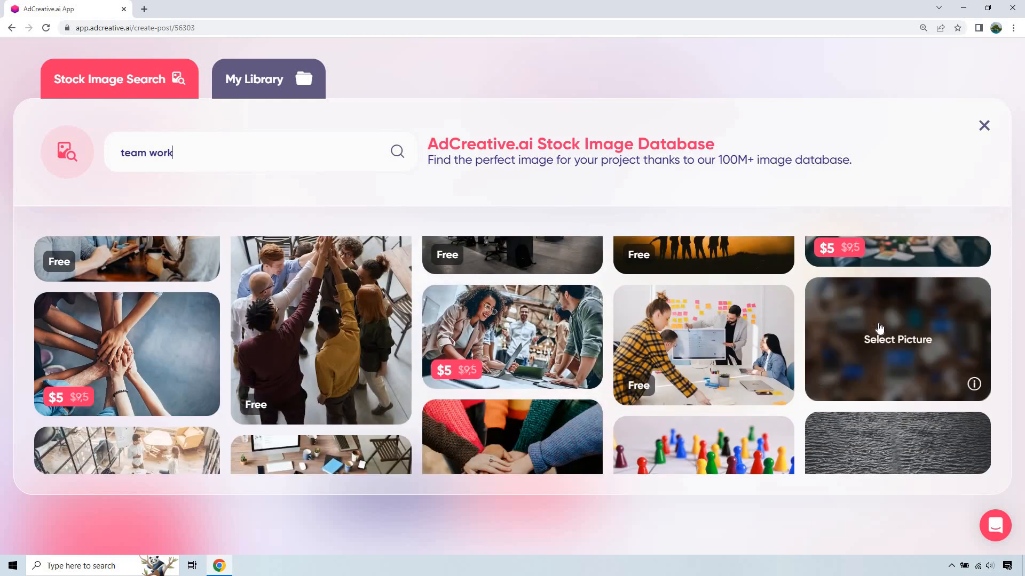
scroll(878, 331, down, 2)
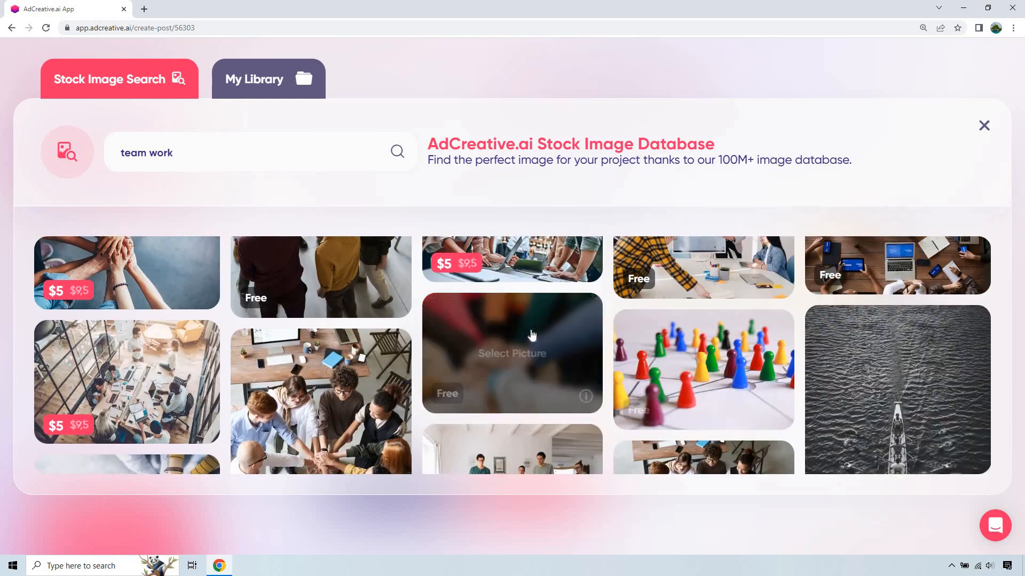
scroll(532, 330, down, 2)
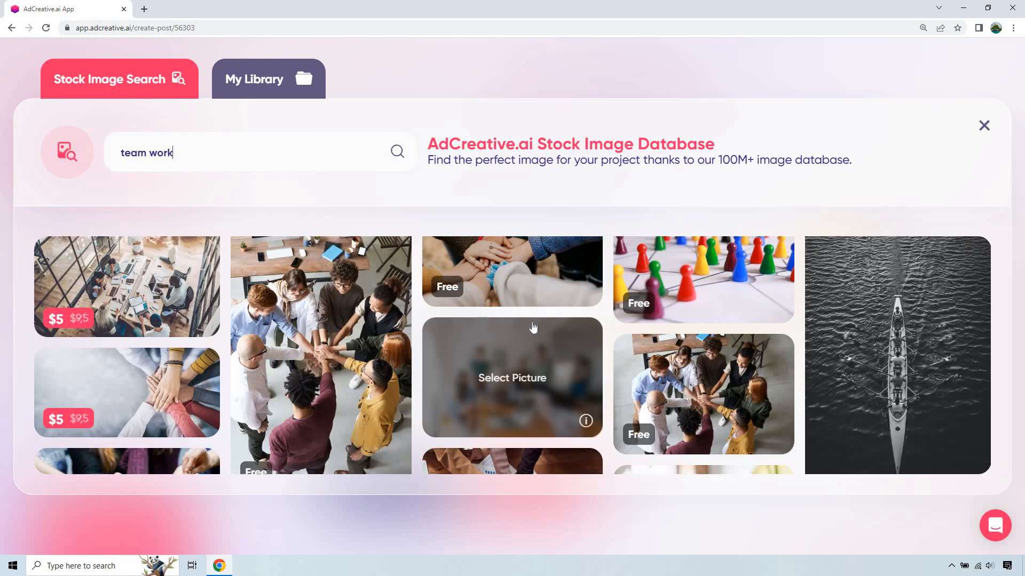
scroll(612, 321, down, 3)
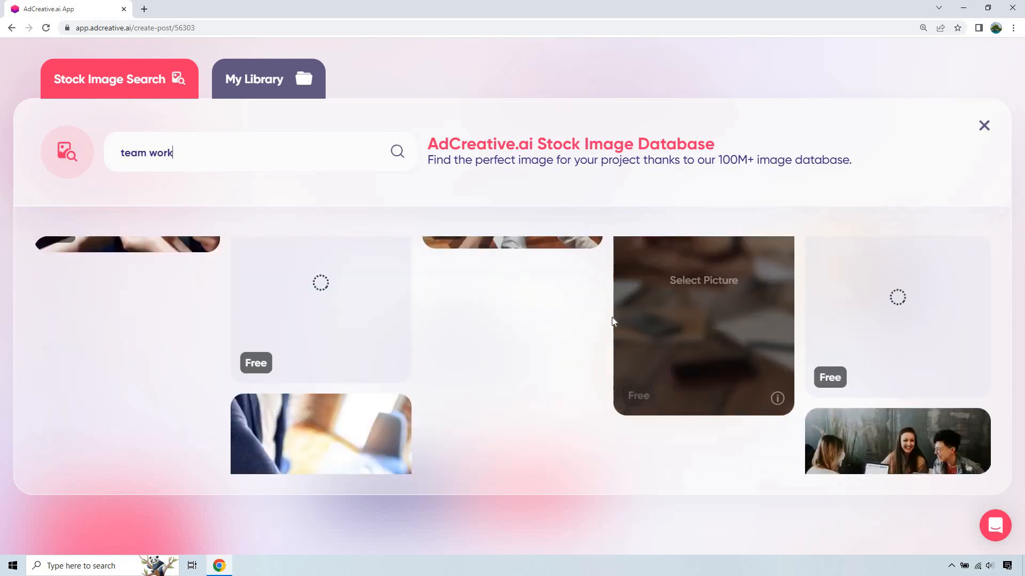
scroll(612, 321, up, 1)
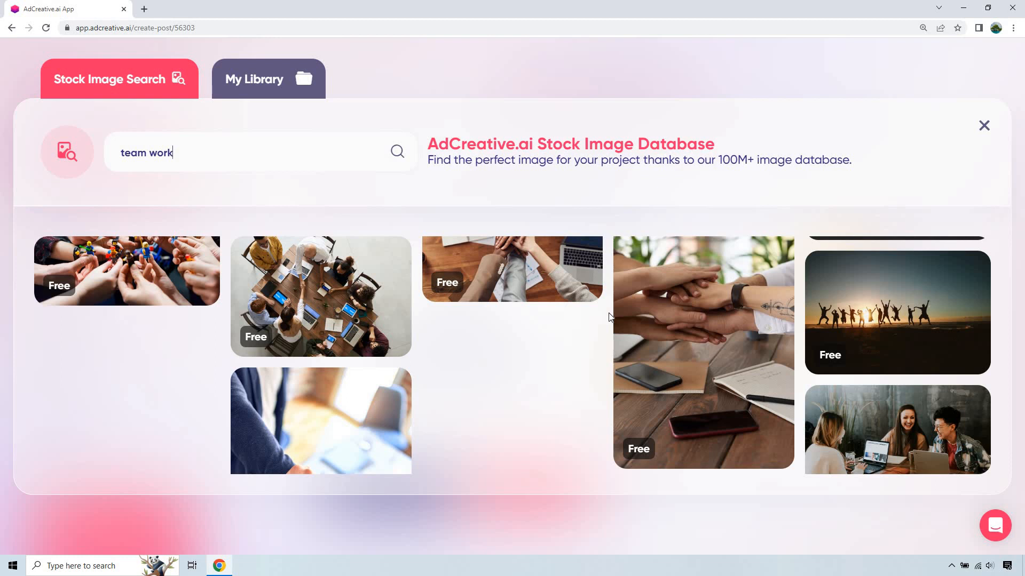
scroll(609, 317, up, 1)
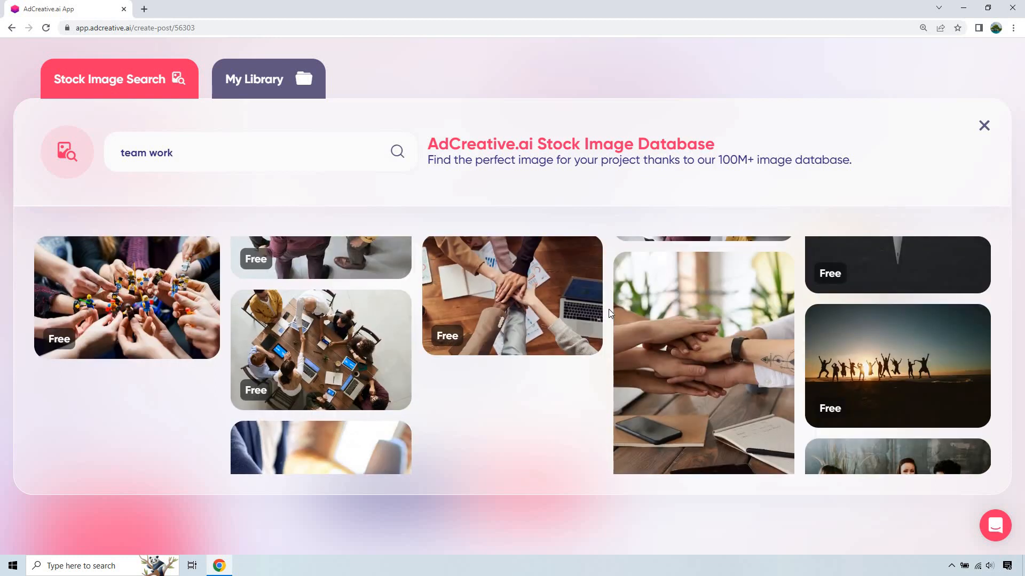
click(548, 298)
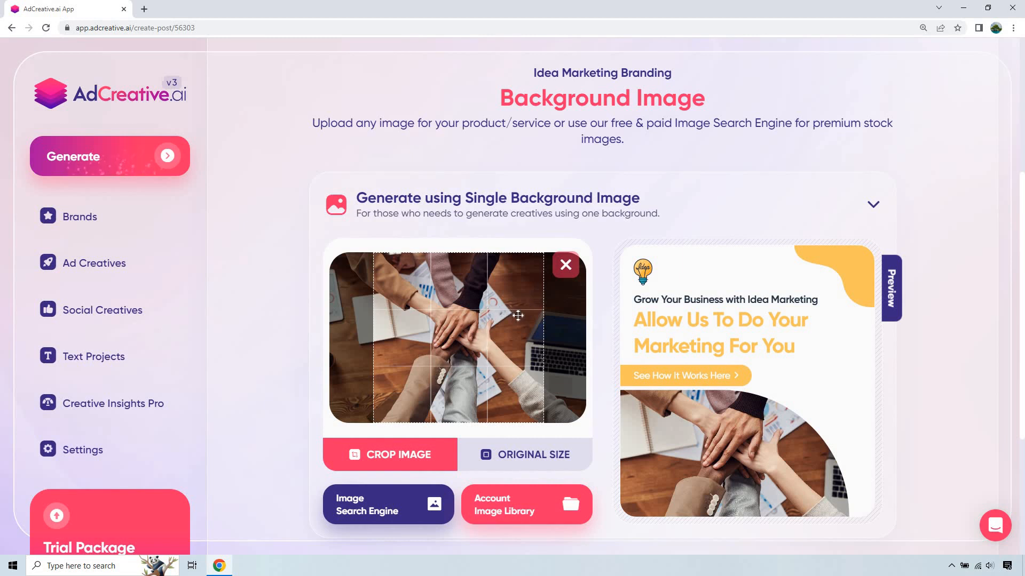
Step: Shift the background image's crop area slightly to the right so it takes in more of the laptop, and check the preview
drag(518, 315, 536, 316)
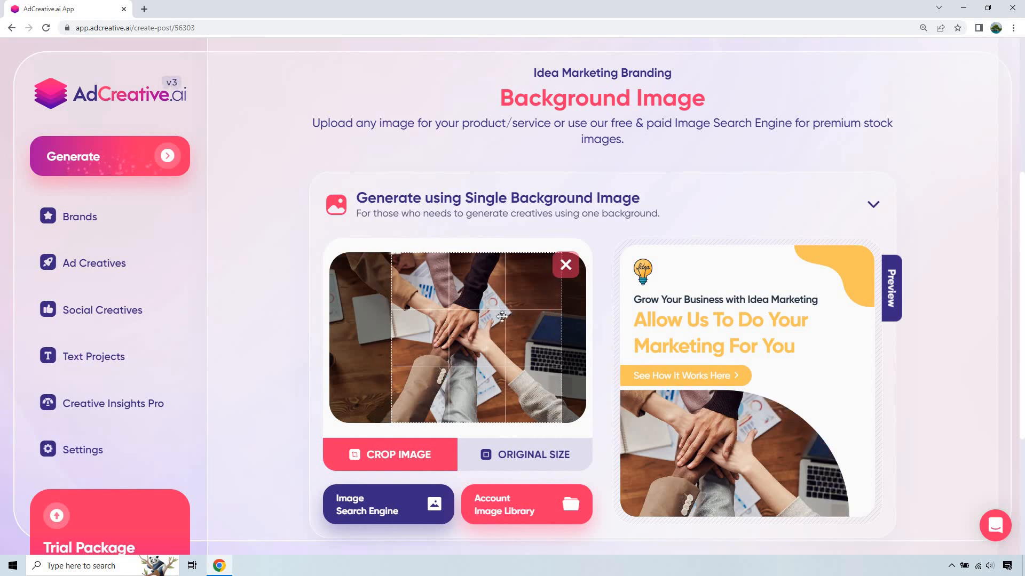
drag(501, 316, 494, 316)
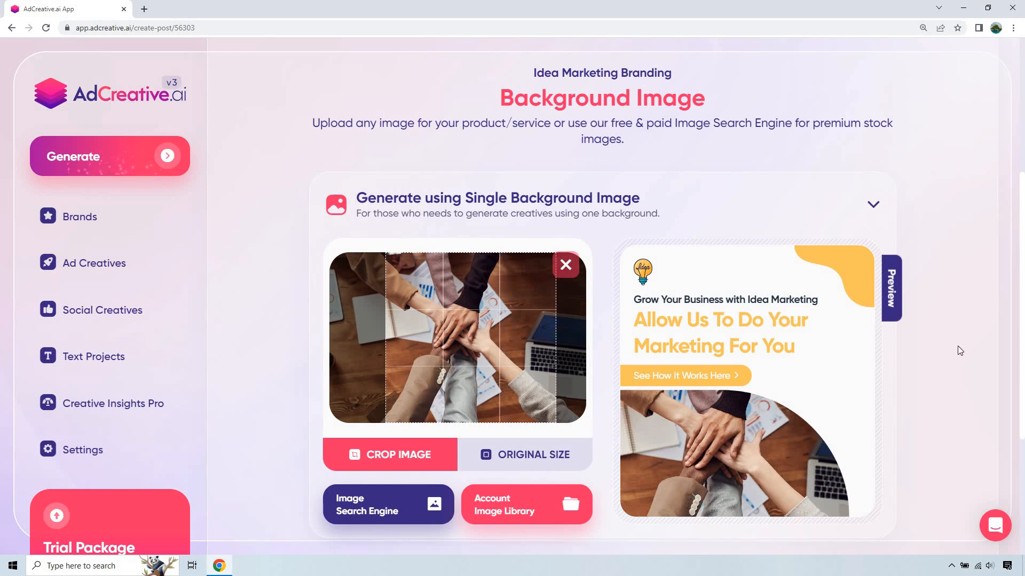
scroll(958, 295, down, 4)
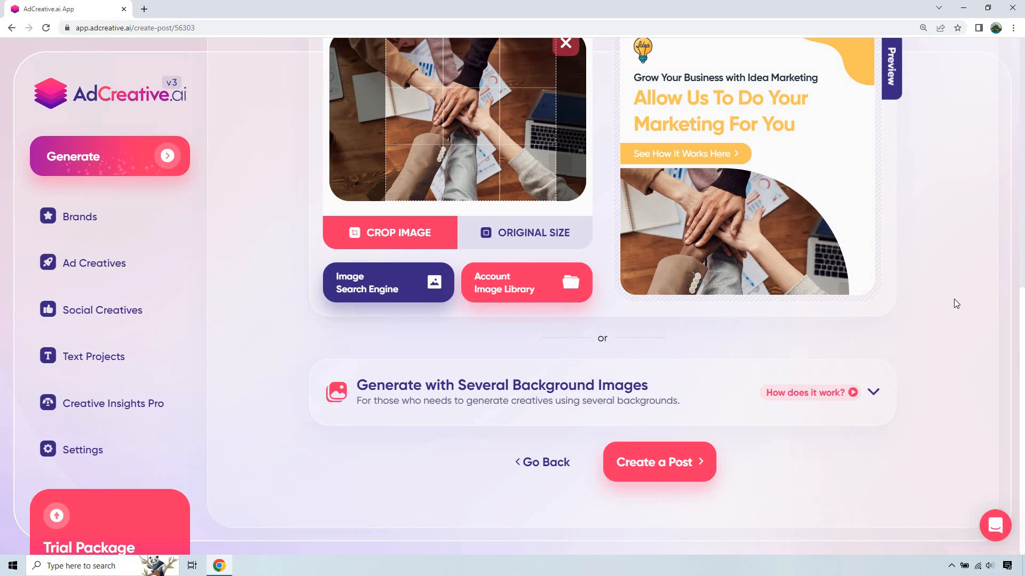
scroll(952, 300, up, 2)
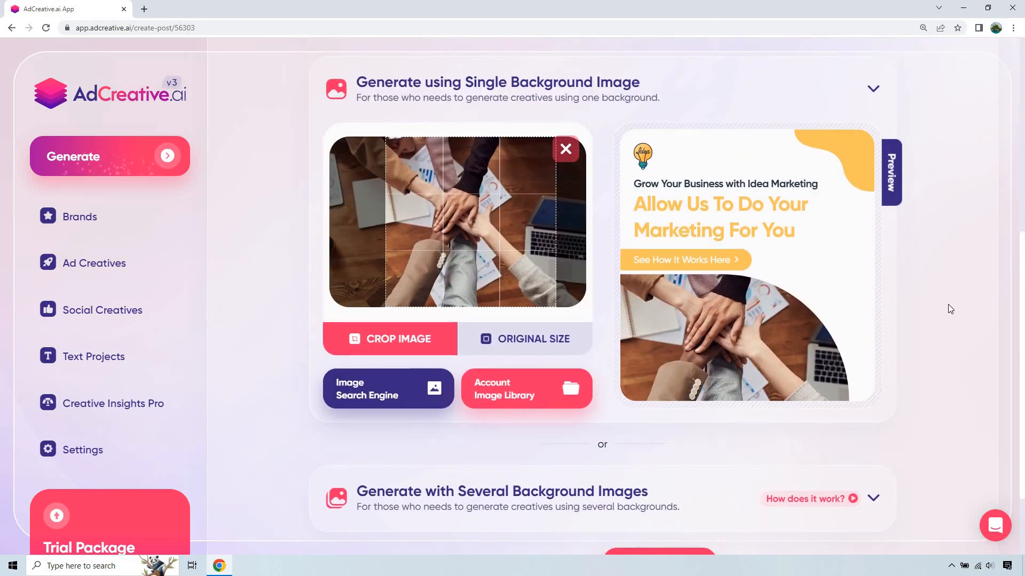
Step: Create the post, save the project under the name "Idea Marketing", and generate the creatives
scroll(998, 307, down, 2)
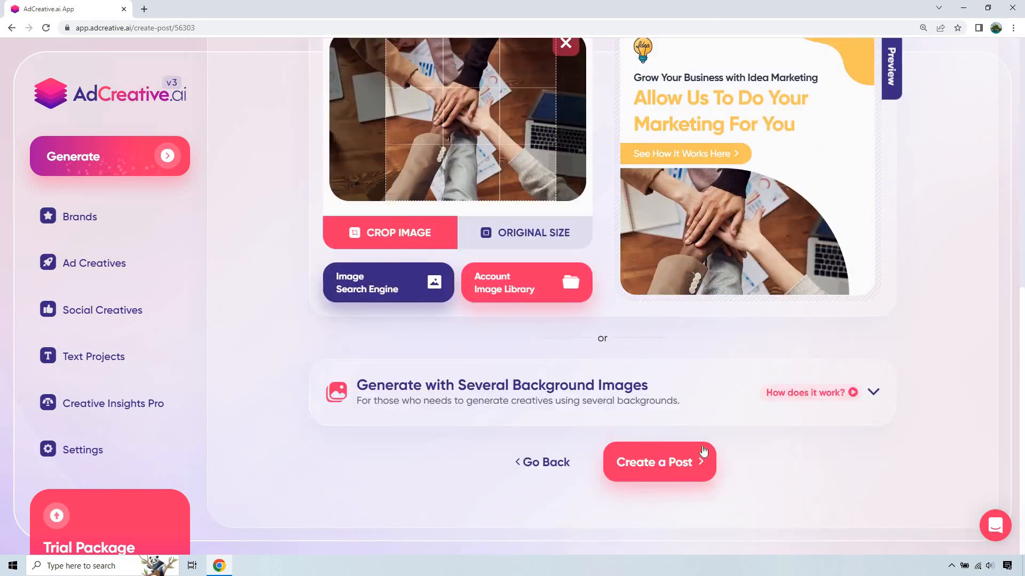
click(679, 463)
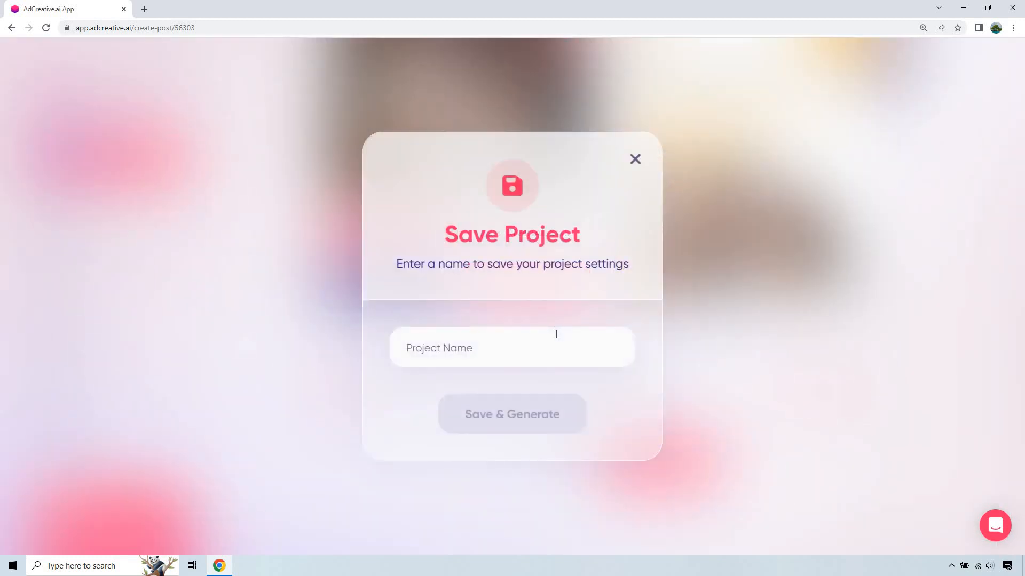
text(Idea Marketing)
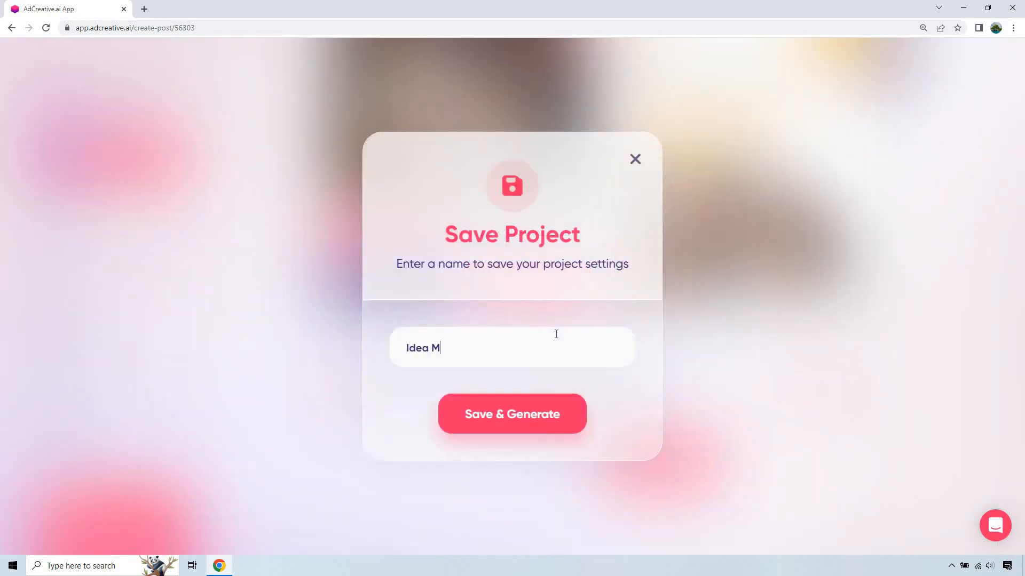
click(527, 420)
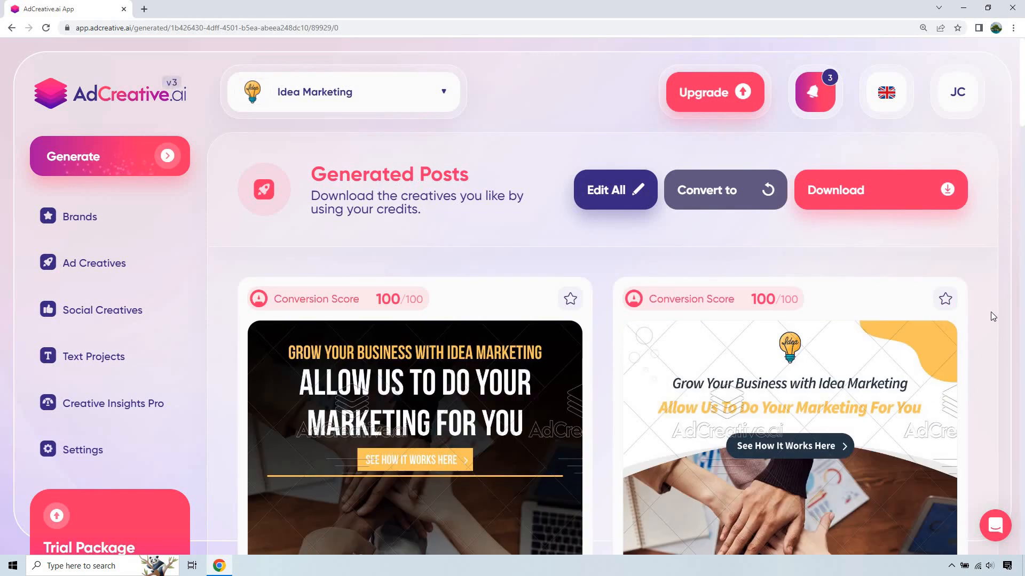
Step: Read the AI recommendation behind the conversion score of the white and yellow creative in the first row, and close it
scroll(992, 312, down, 2)
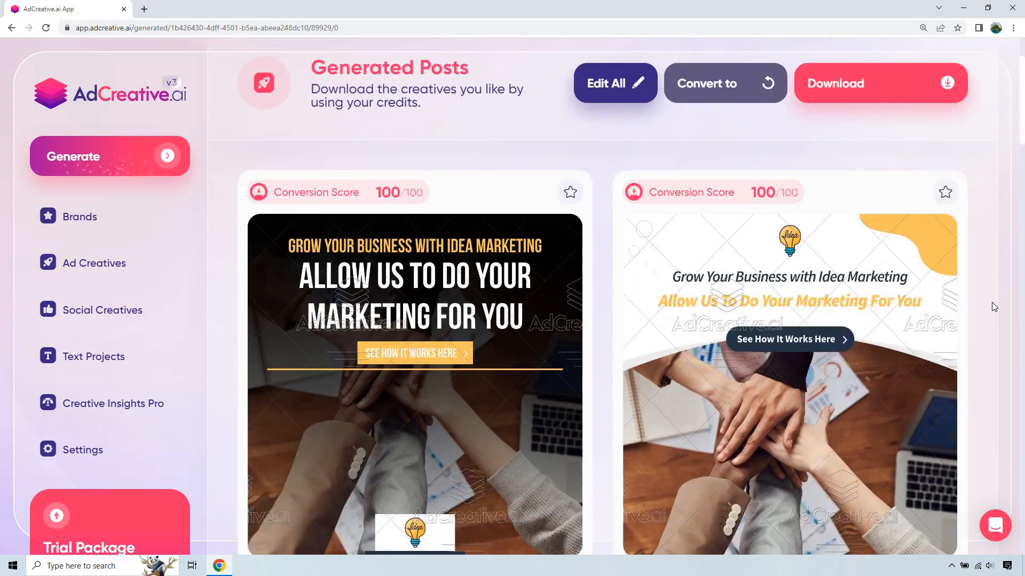
scroll(993, 307, down, 1)
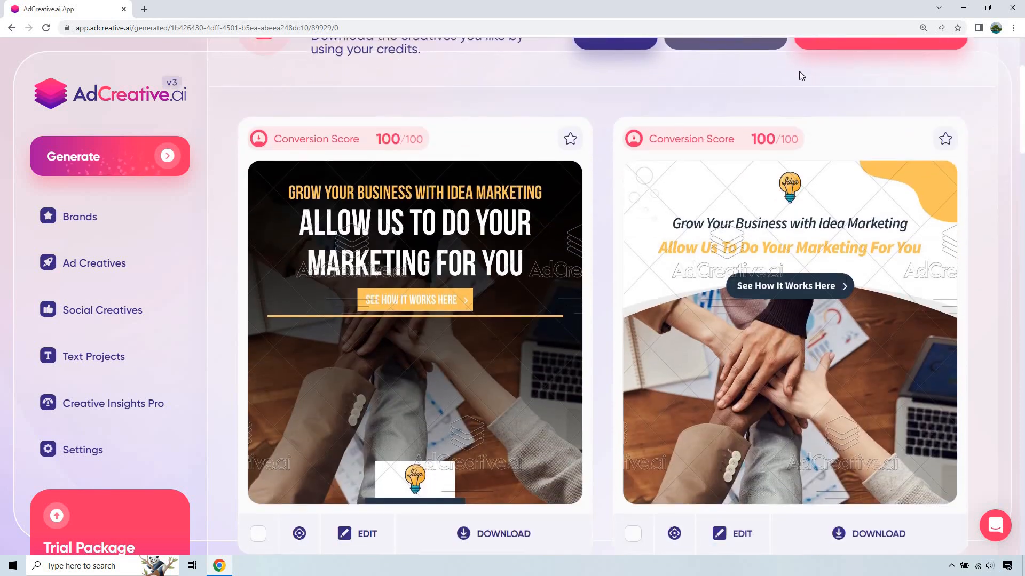
click(674, 140)
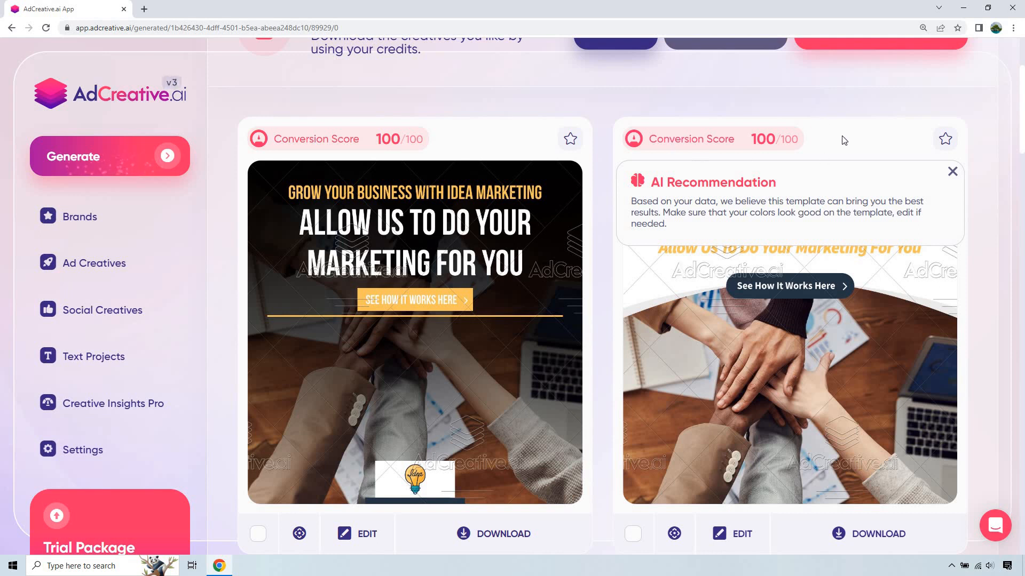
click(950, 179)
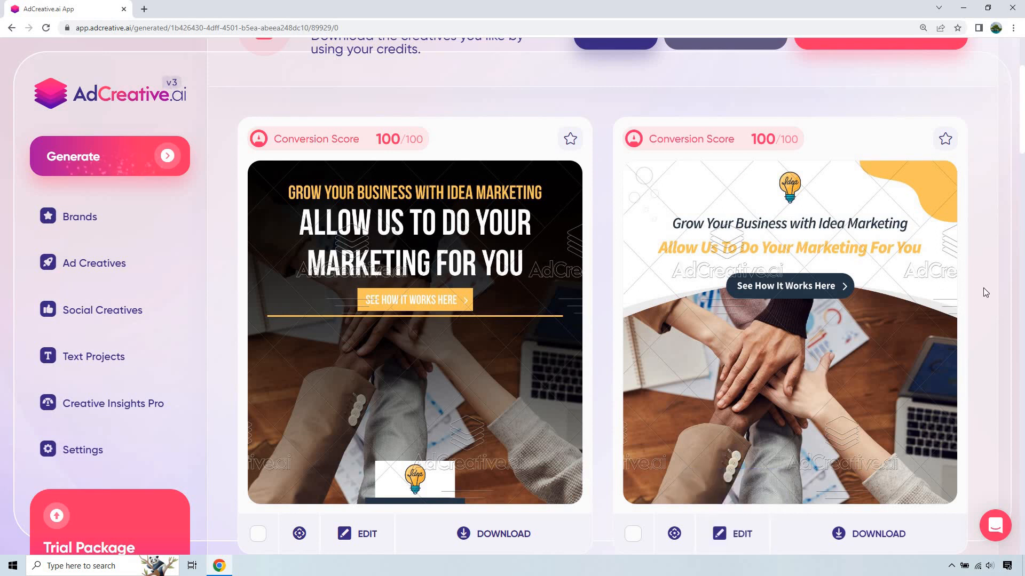
Step: Review the generated post creatives from the highest to the lower conversion scores, comparing their layouts, and return to the start of the results
scroll(983, 287, down, 7)
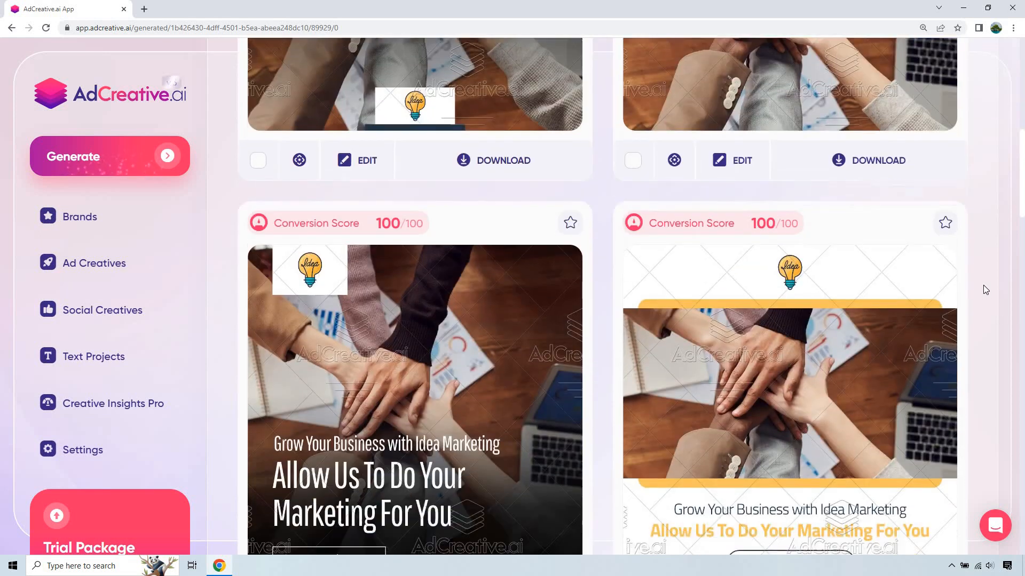
scroll(983, 290, down, 3)
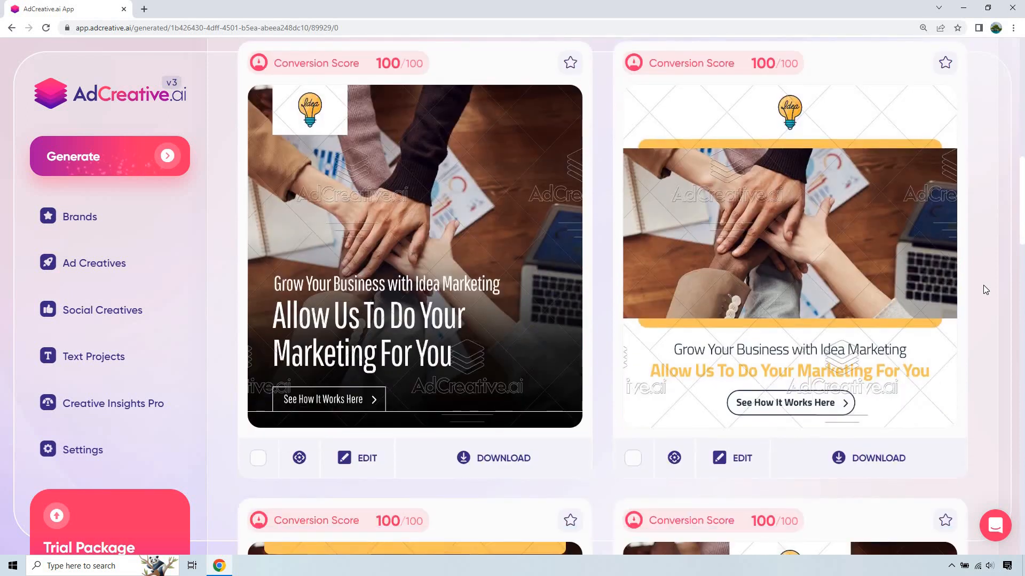
scroll(985, 282, down, 5)
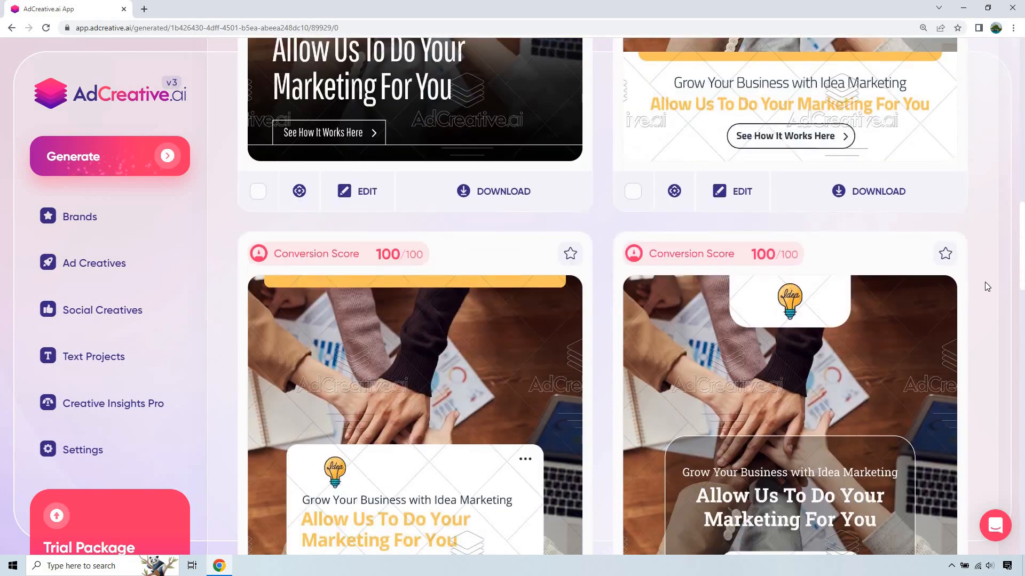
scroll(985, 282, down, 2)
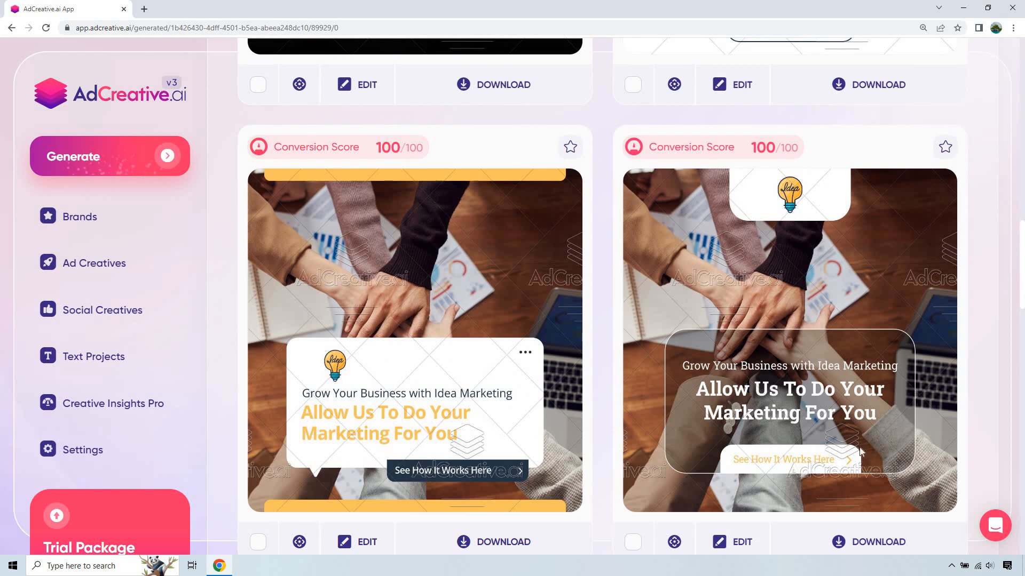
scroll(983, 219, down, 7)
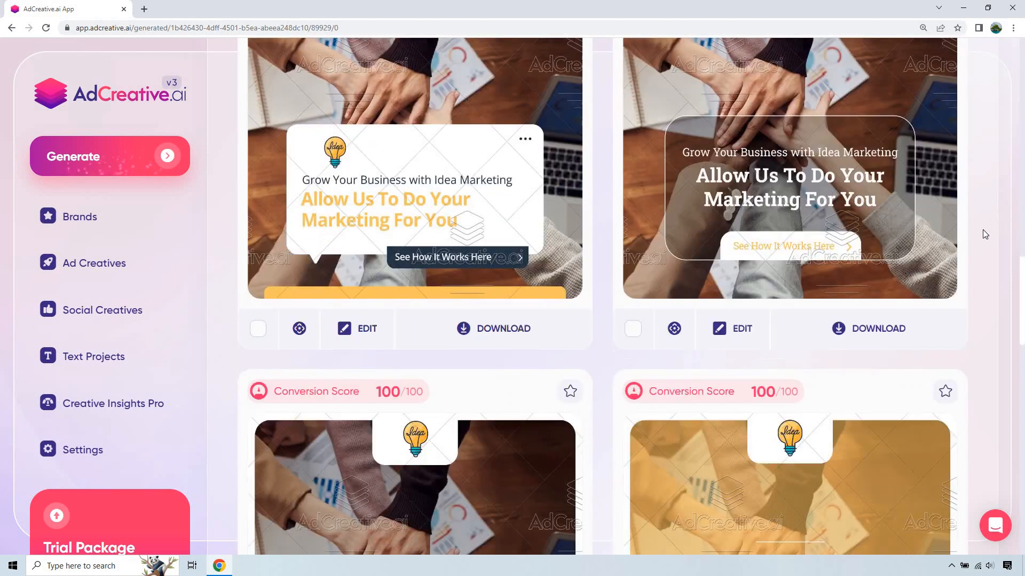
scroll(859, 377, down, 2)
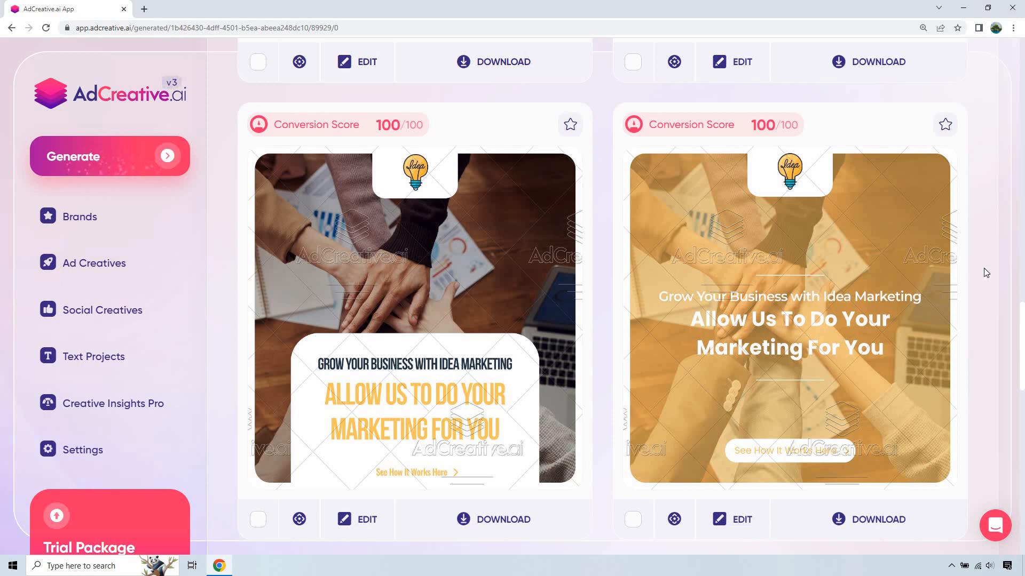
scroll(985, 272, down, 5)
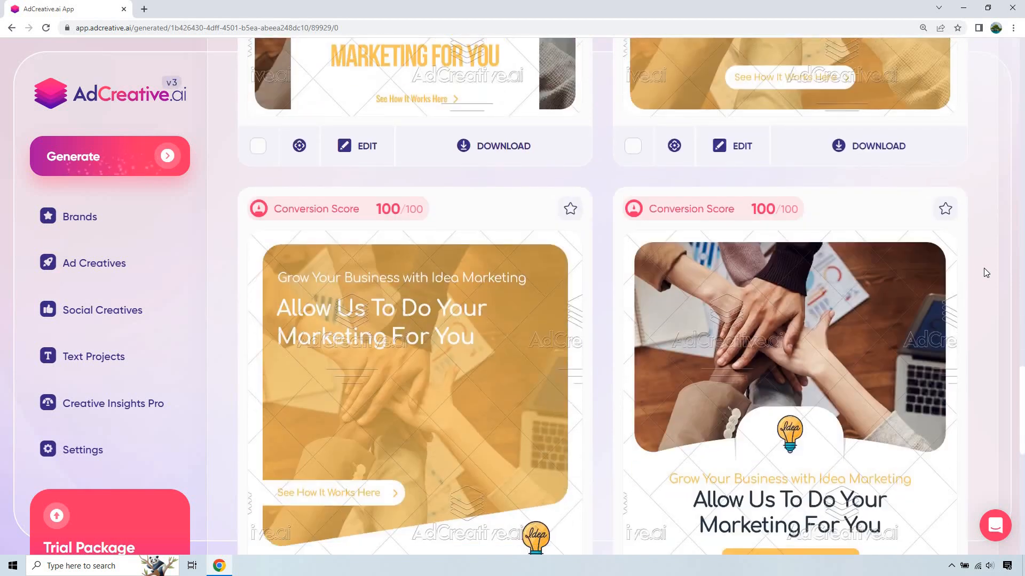
scroll(984, 269, down, 2)
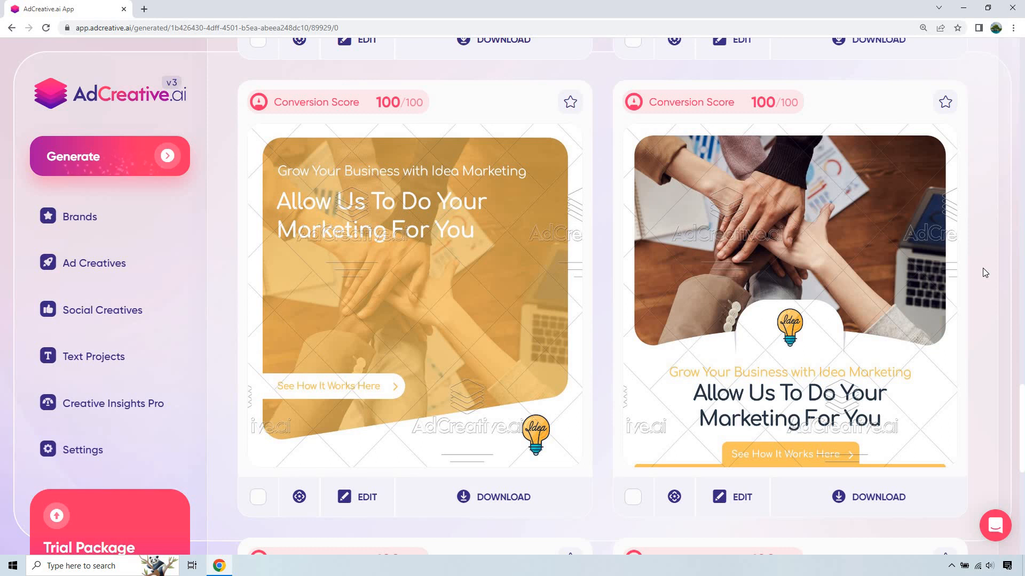
scroll(982, 264, down, 8)
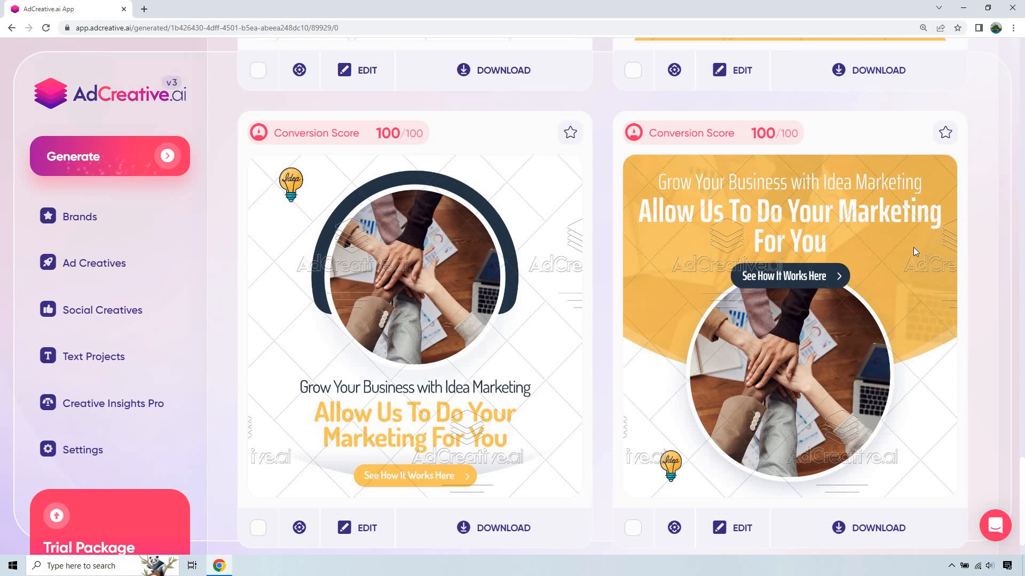
scroll(924, 247, down, 5)
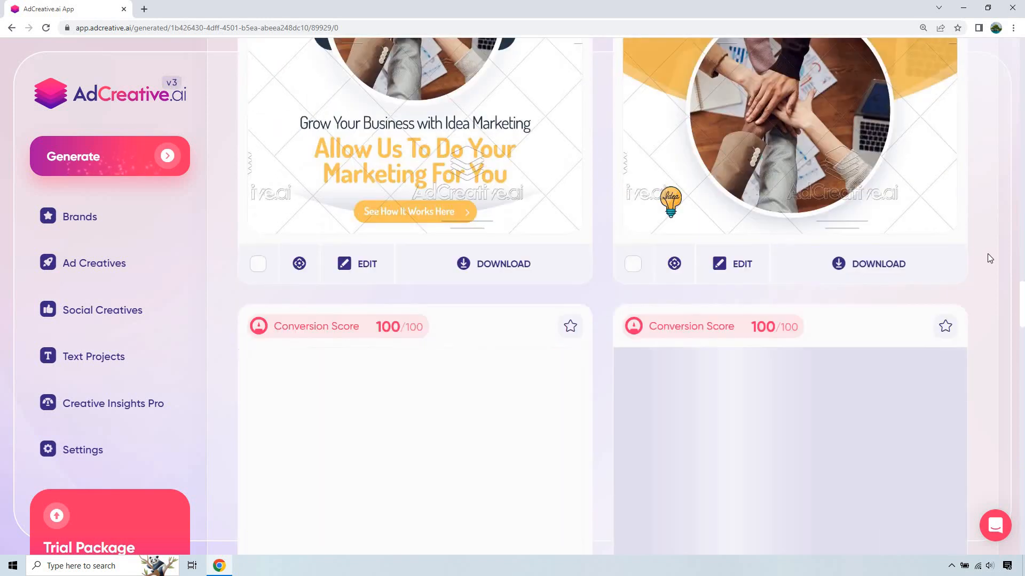
scroll(987, 254, down, 4)
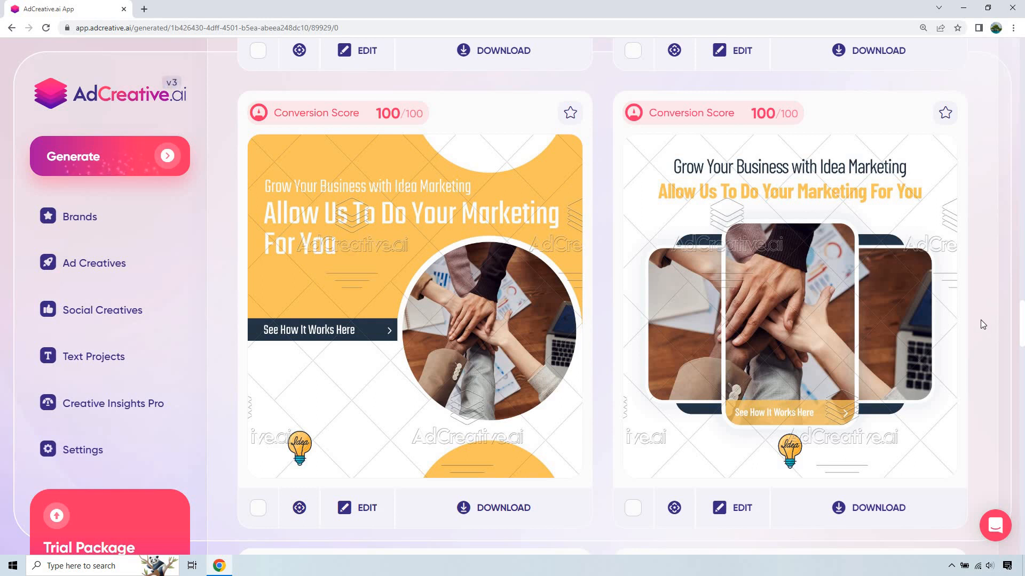
scroll(981, 319, down, 8)
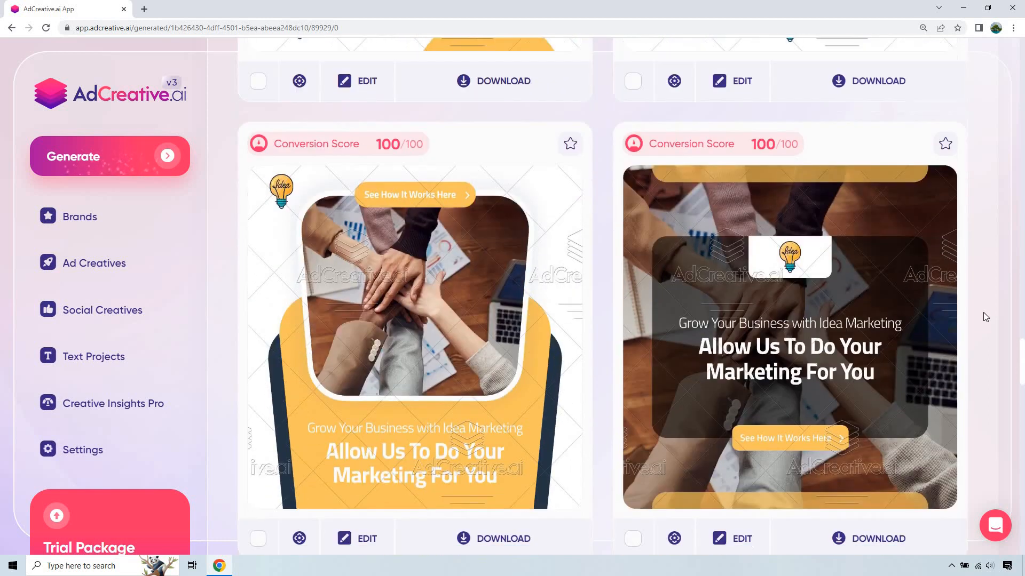
scroll(986, 317, down, 7)
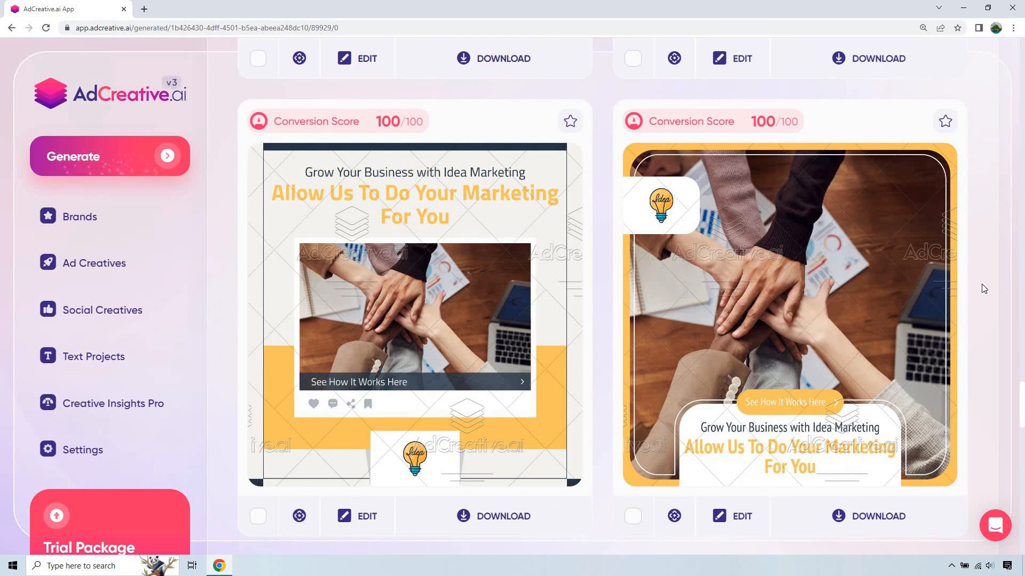
scroll(983, 288, down, 6)
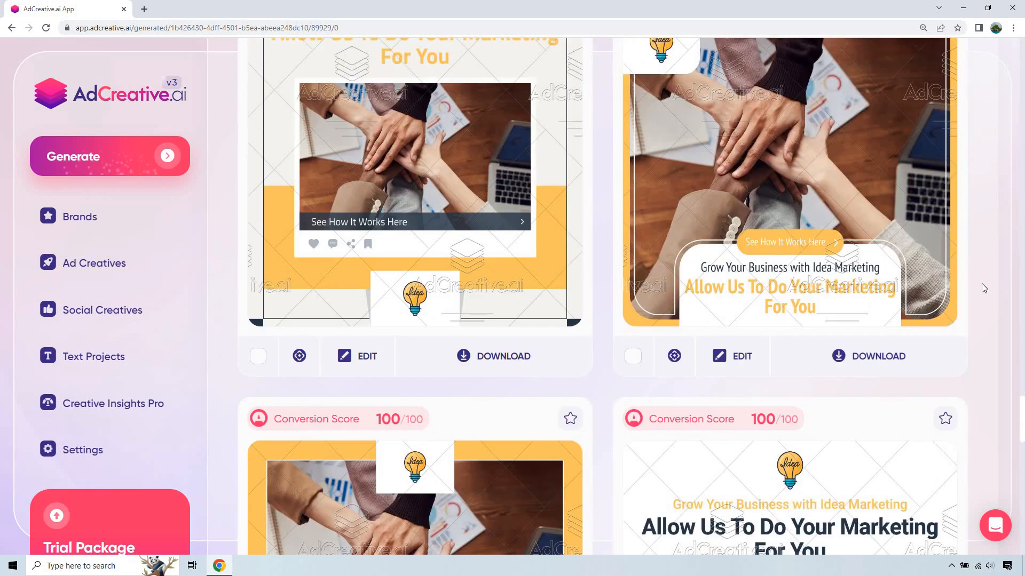
scroll(984, 288, down, 3)
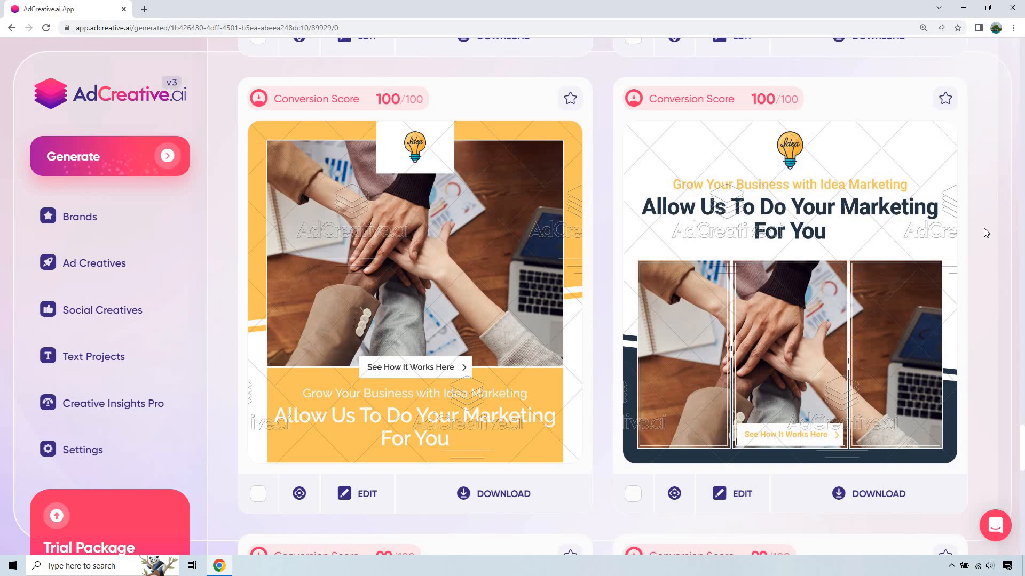
scroll(984, 238, down, 8)
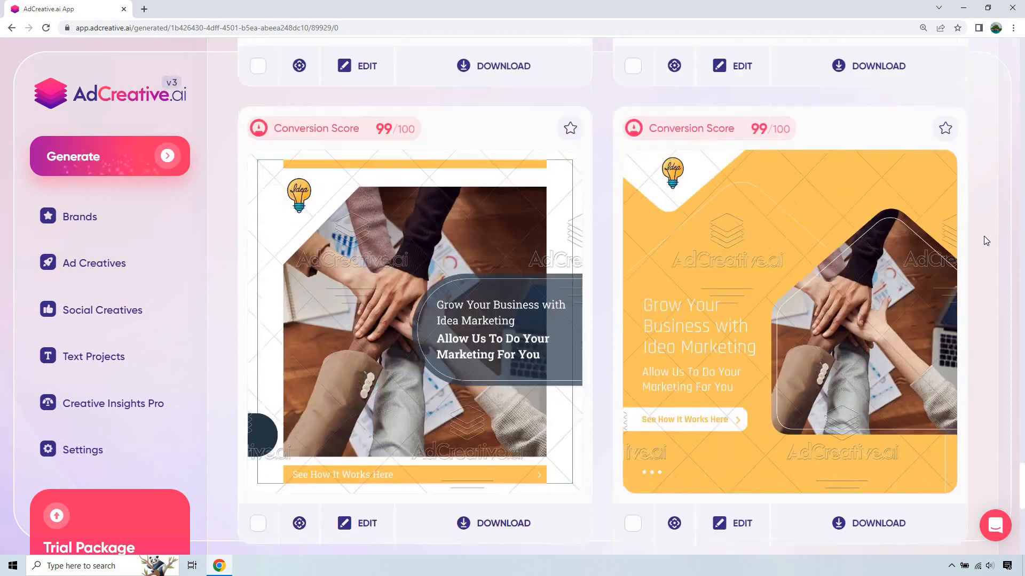
scroll(984, 240, down, 8)
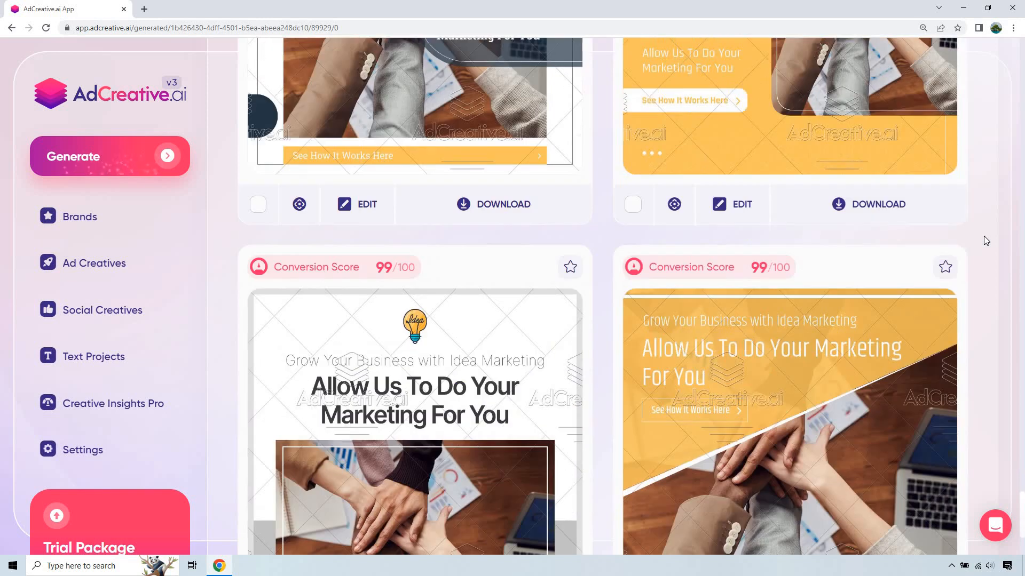
scroll(986, 241, down, 2)
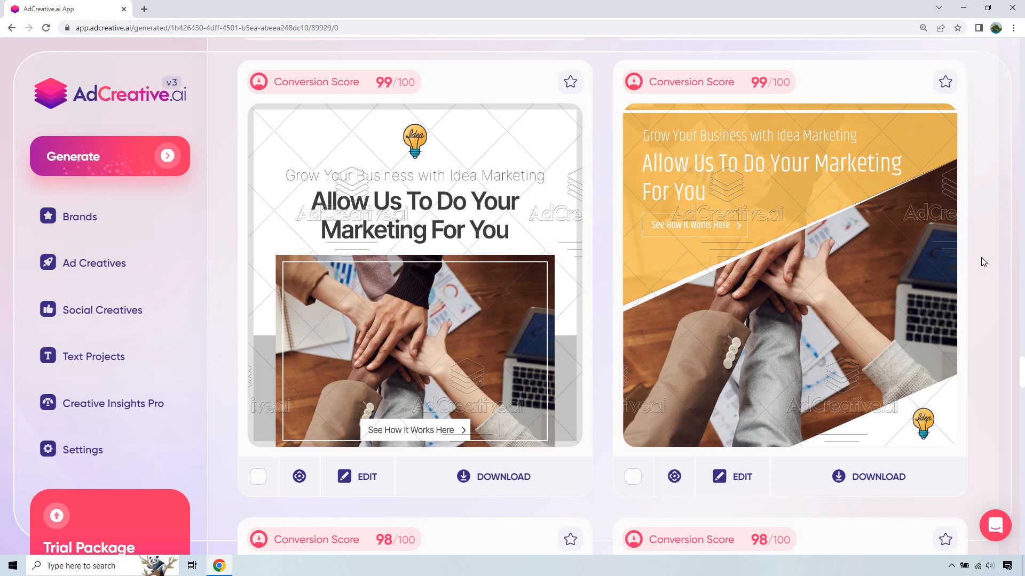
scroll(982, 258, down, 8)
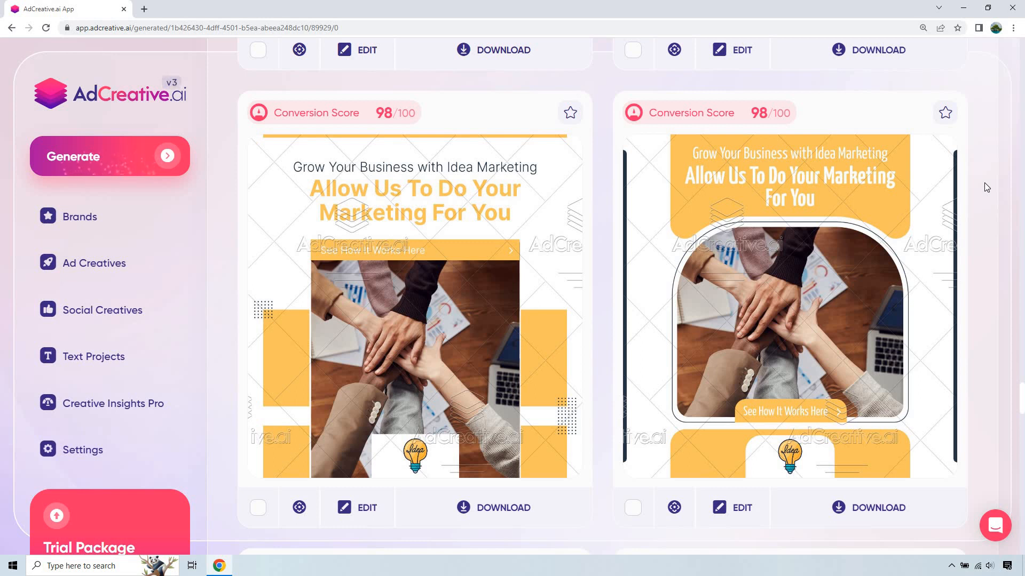
scroll(987, 187, down, 8)
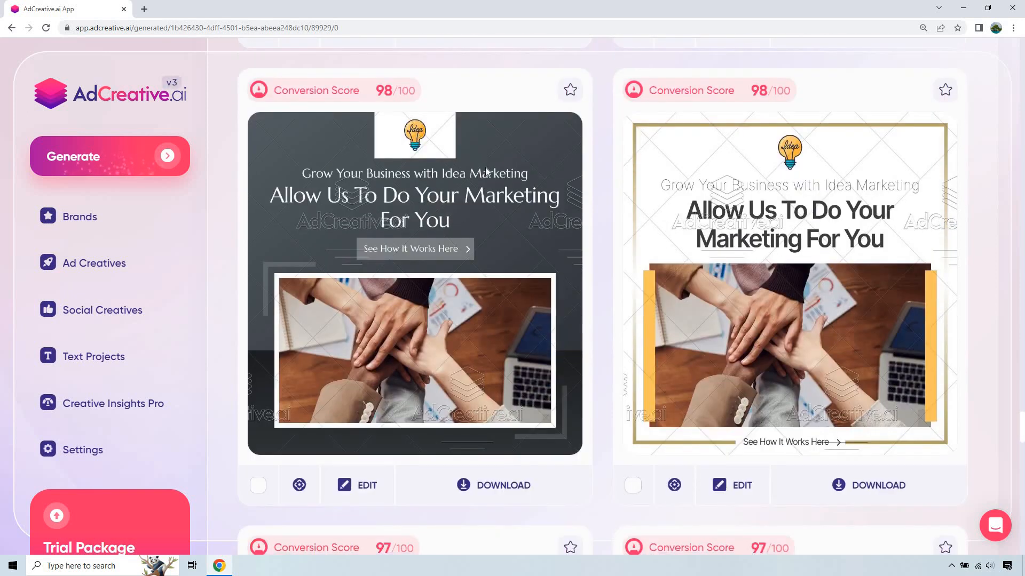
scroll(987, 220, down, 7)
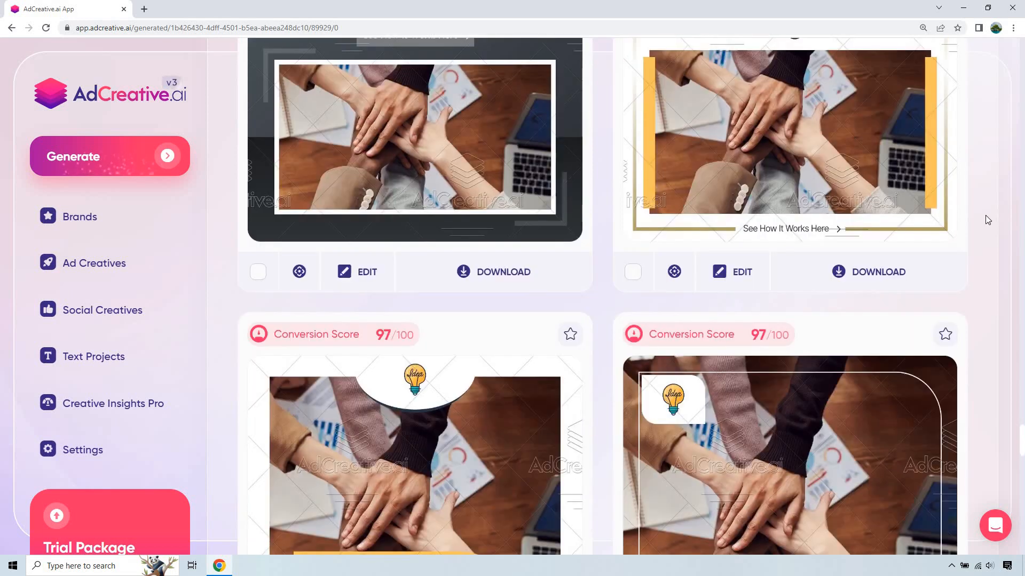
scroll(987, 224, down, 2)
scroll(984, 224, down, 4)
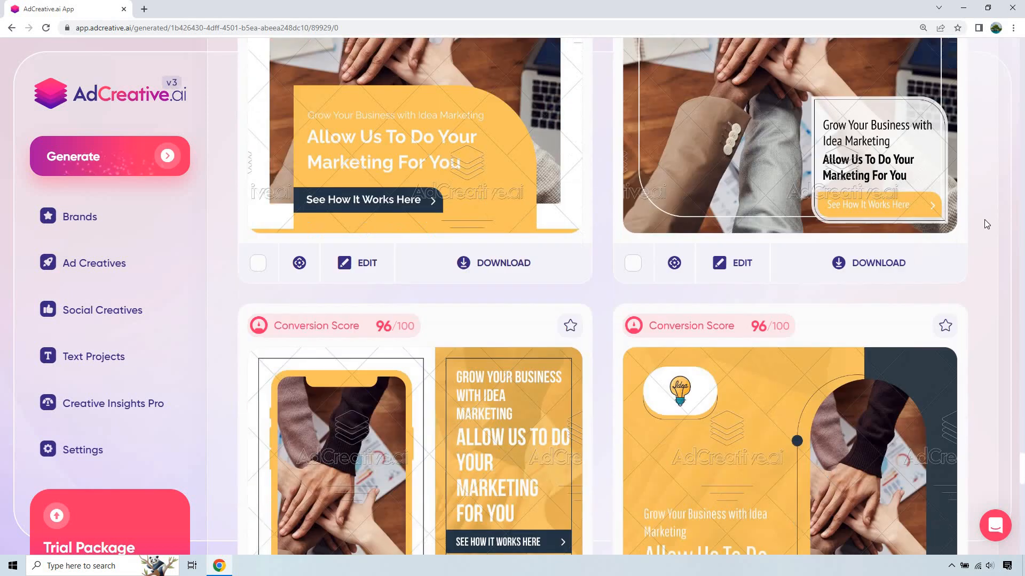
scroll(984, 224, down, 5)
scroll(984, 219, down, 6)
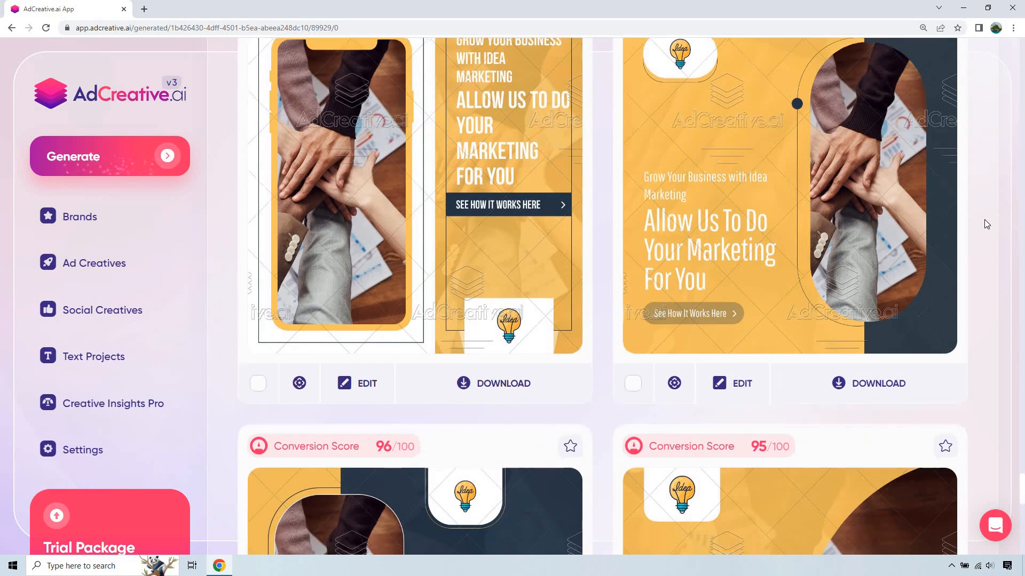
scroll(983, 221, down, 7)
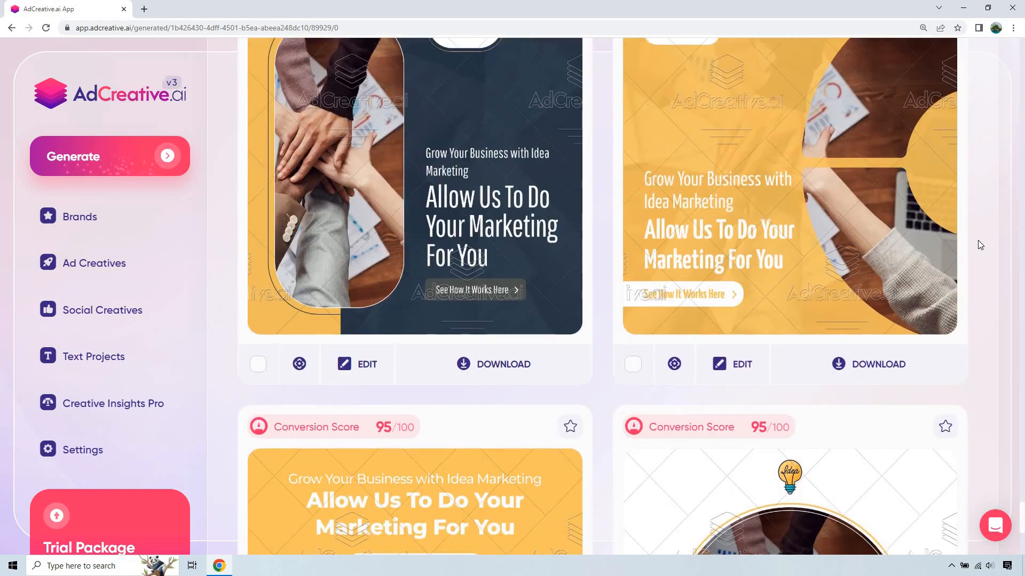
drag(1022, 541, 1022, 43)
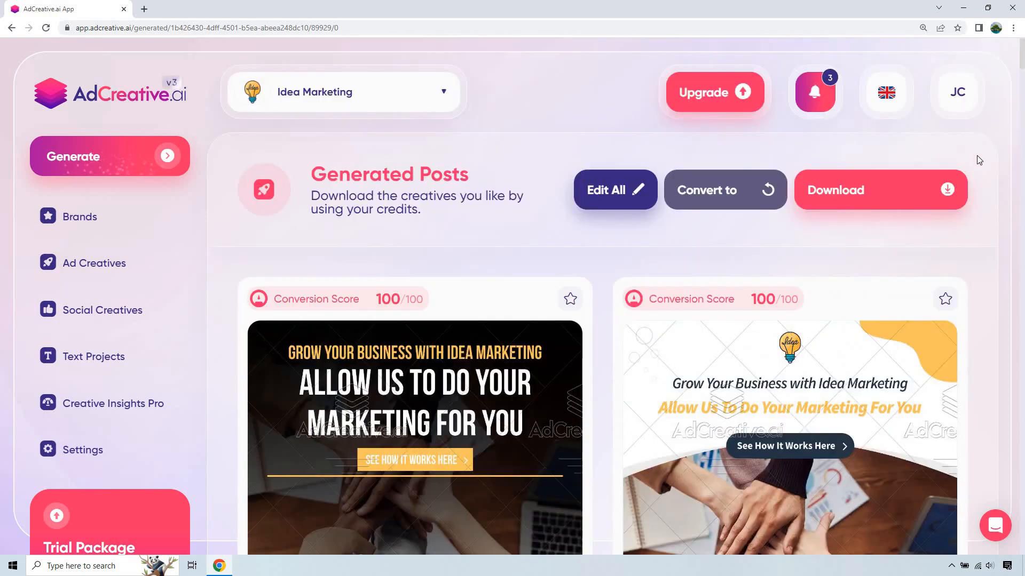